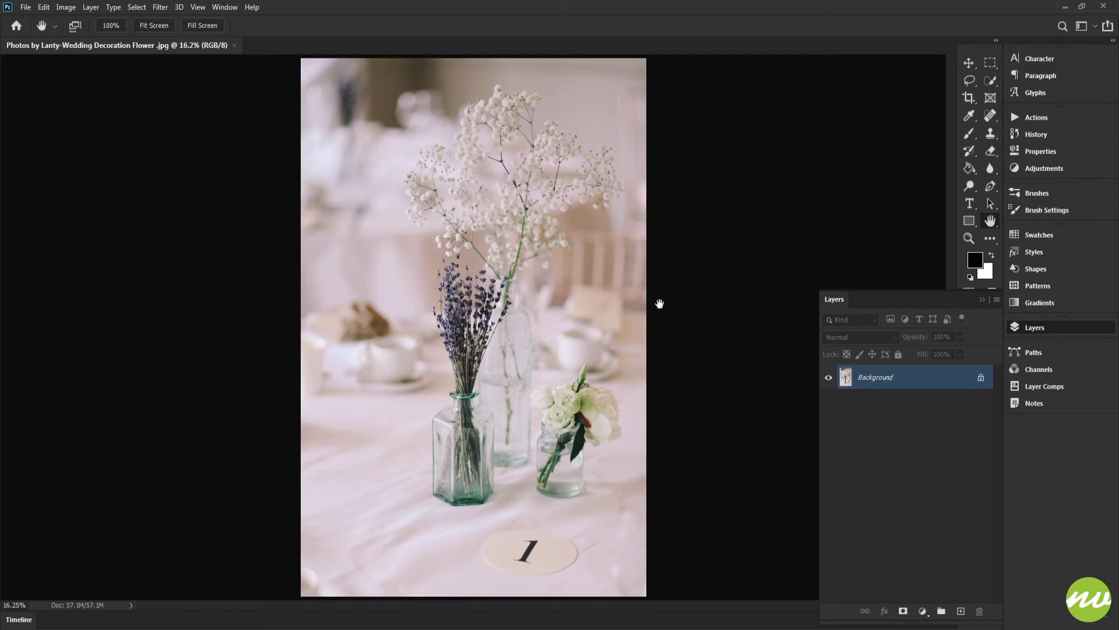
Add a new layer named Vignette in Multiply mode, filled with Multiply-neutral white
{"action": "key", "text": "ctrl+n"}
{"action": "key", "text": "Escape"}
{"action": "key", "text": "ctrl+shift+n"}
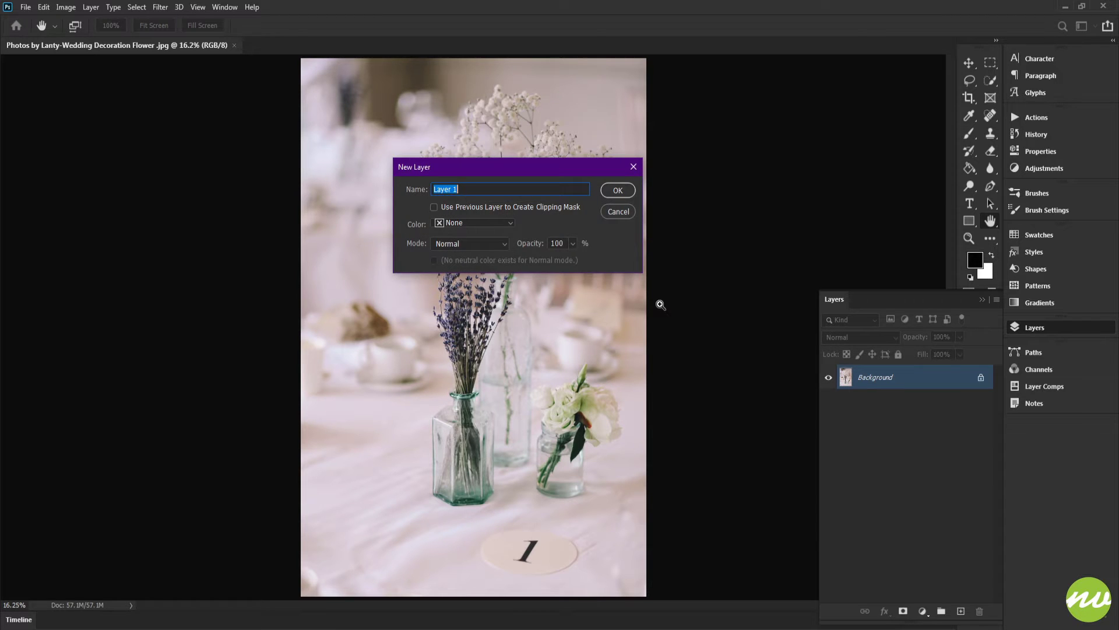
{"action": "type", "text": "Vignette"}
{"action": "left_click", "coordinate": [442, 244]}
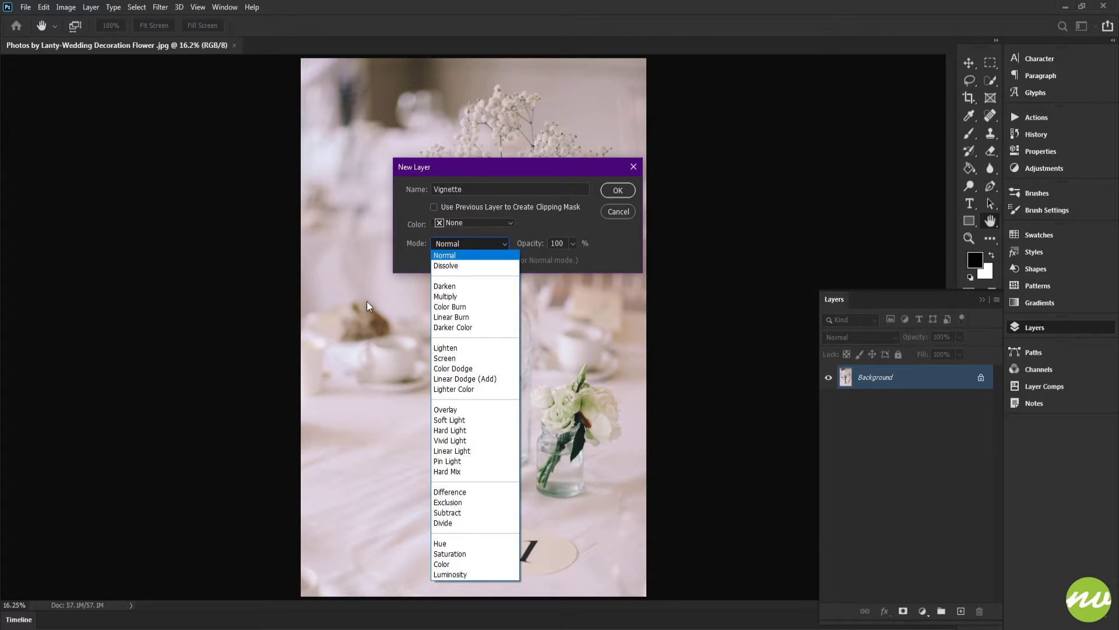
{"action": "left_click", "coordinate": [443, 302]}
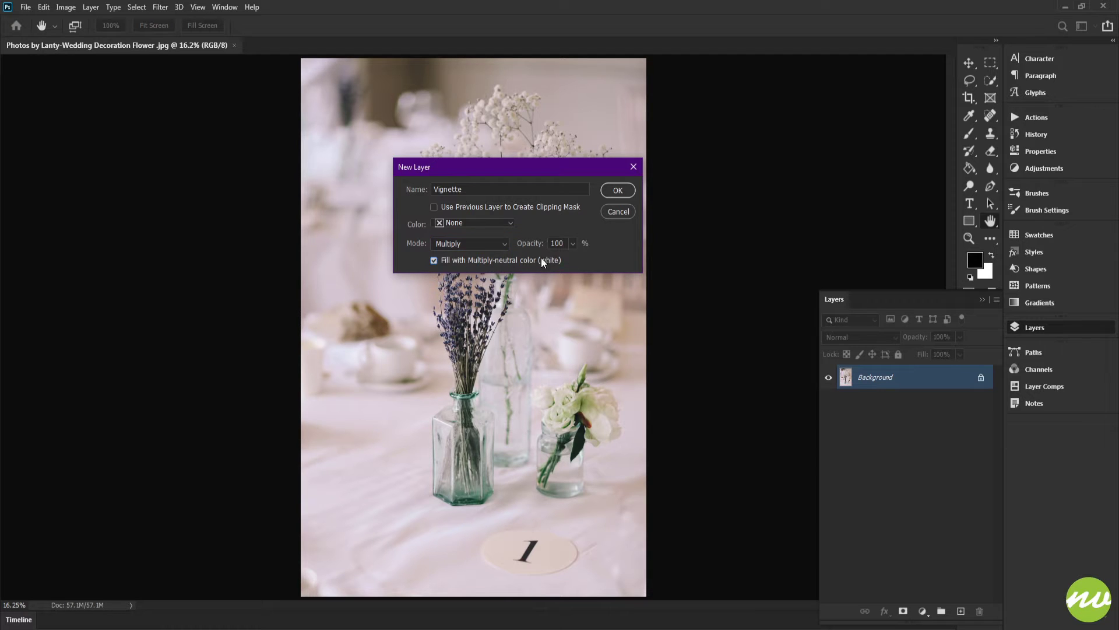
{"action": "left_click", "coordinate": [607, 192]}
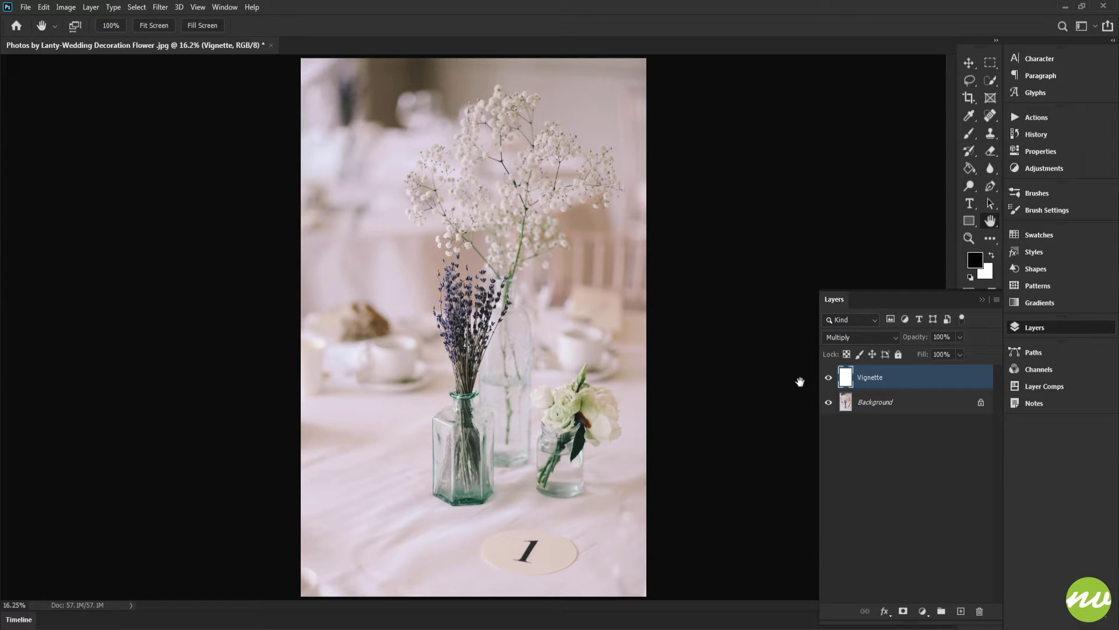
Wrap the Vignette layer in a group named Vignette and convert the layer to a Smart Object
{"action": "left_click", "coordinate": [942, 610], "text": "alt"}
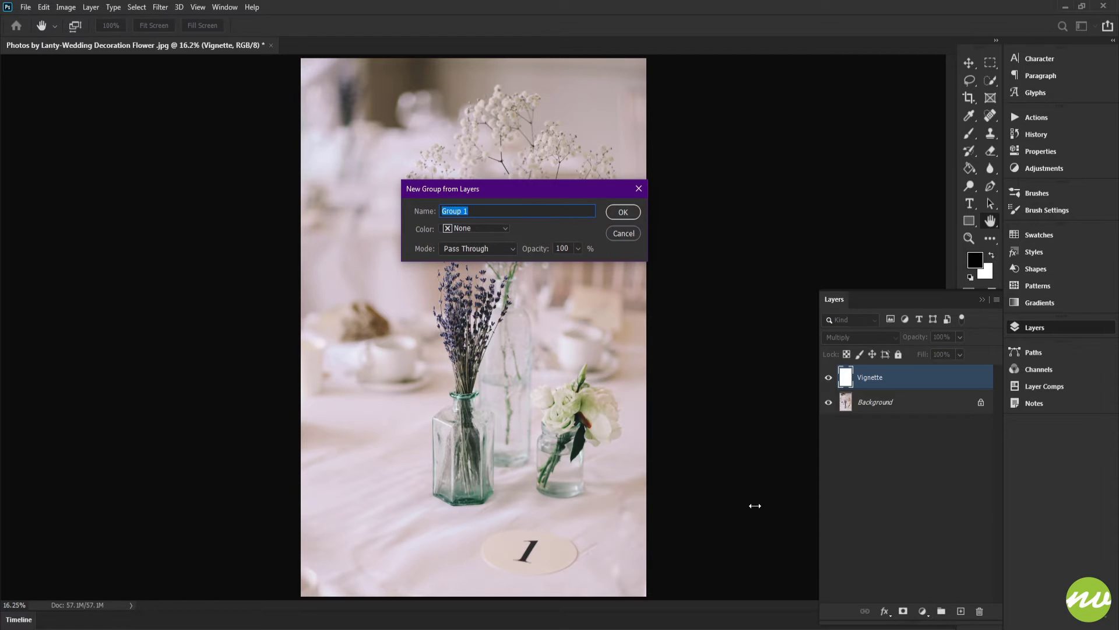
{"action": "type", "text": "Vignette"}
{"action": "key", "text": "Return"}
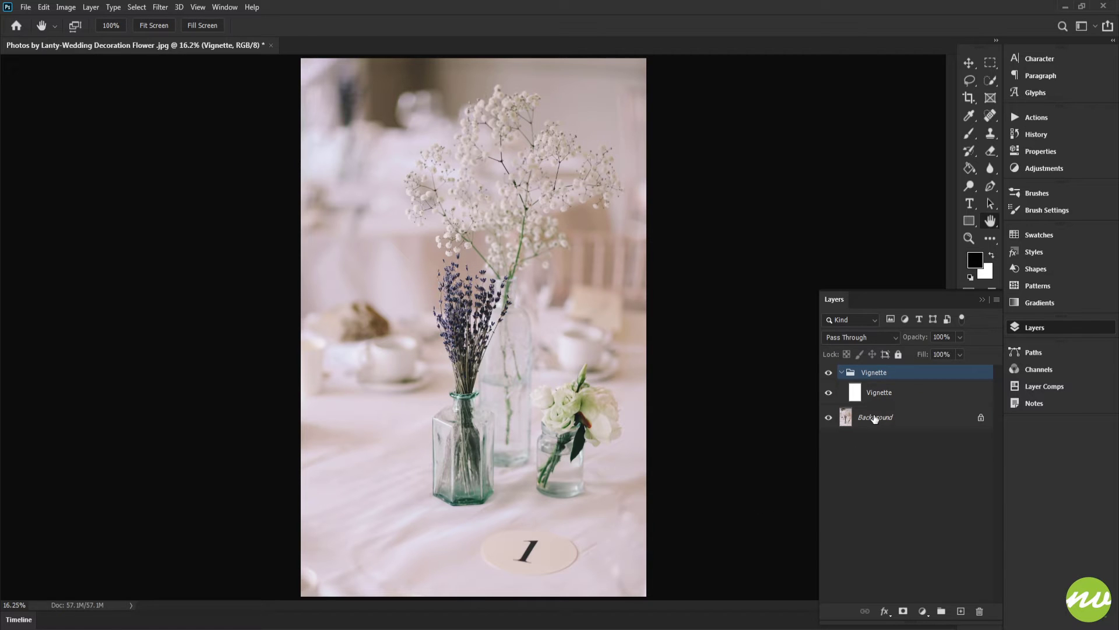
{"action": "left_click", "coordinate": [882, 396]}
{"action": "right_click", "coordinate": [903, 395]}
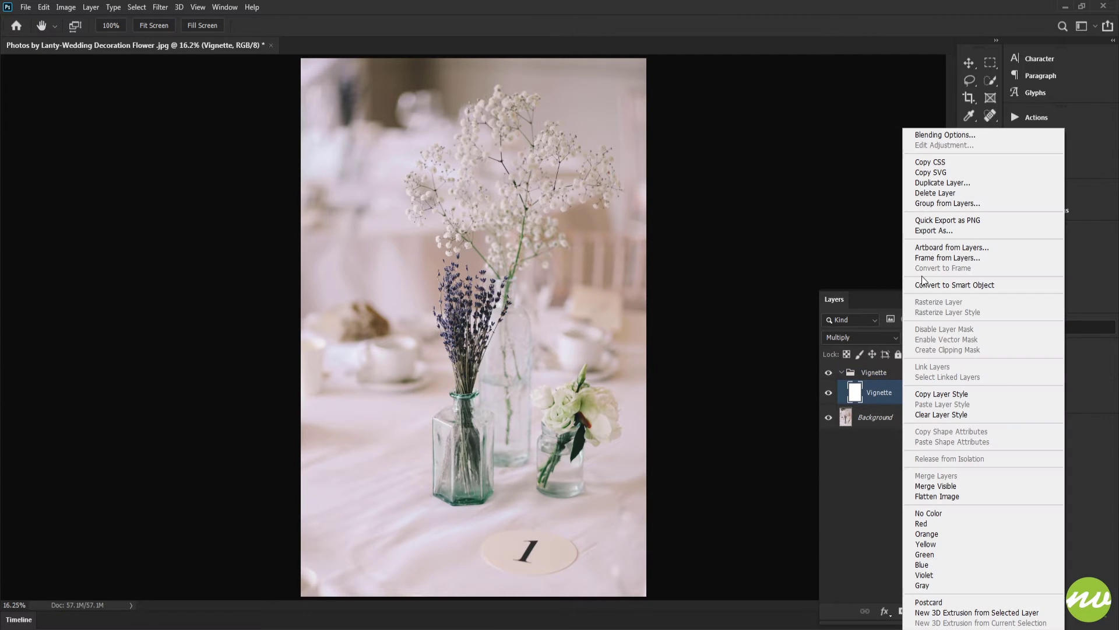
{"action": "left_click", "coordinate": [970, 285]}
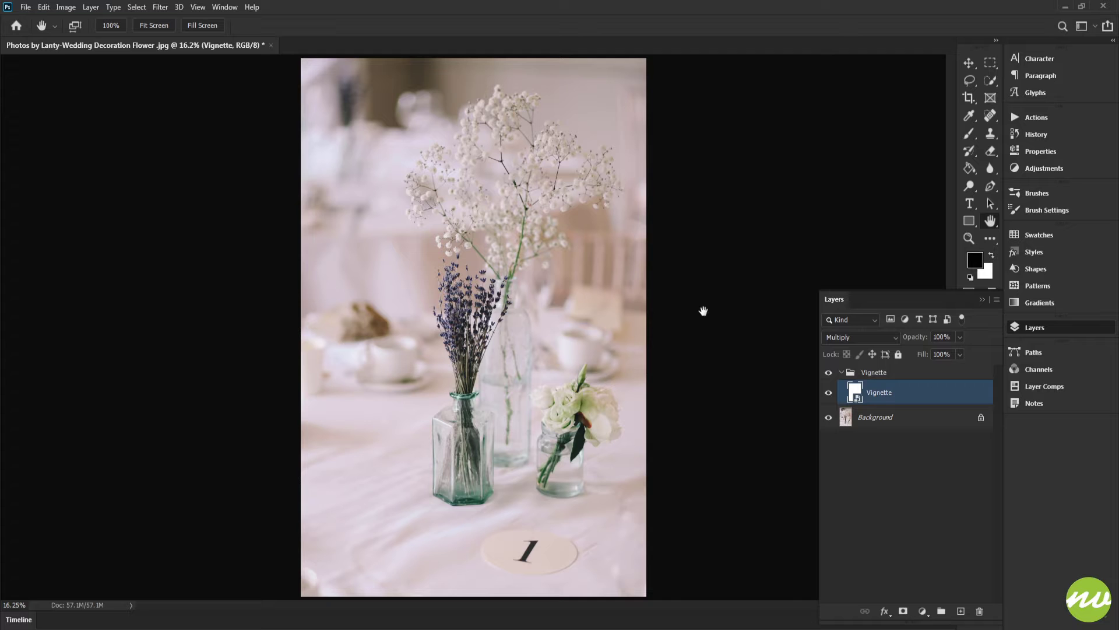
{"action": "left_click", "coordinate": [164, 8]}
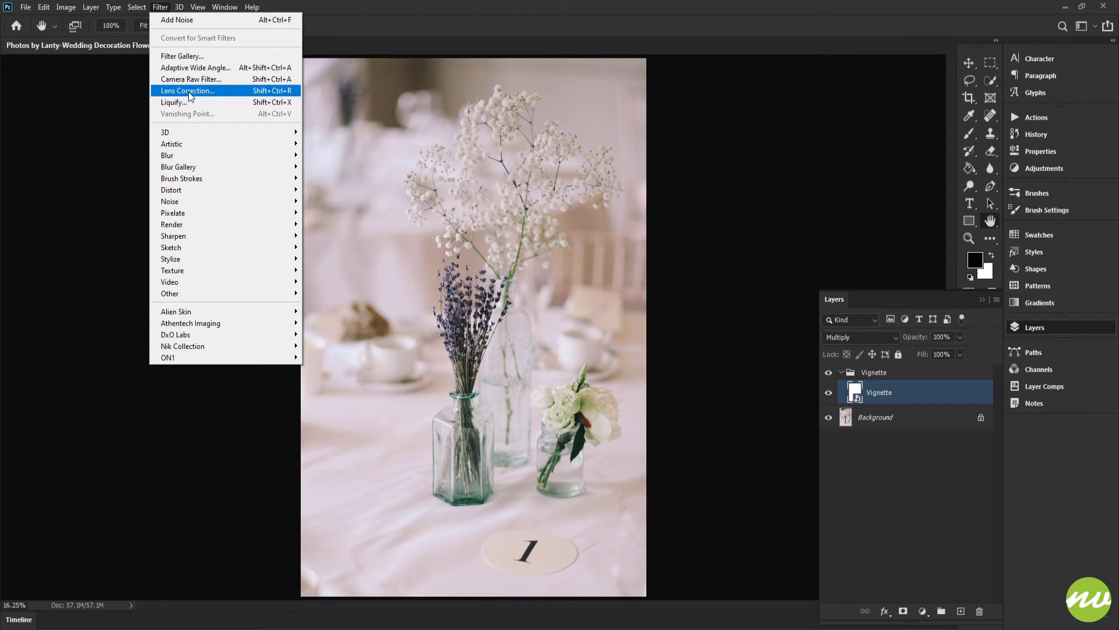
Apply Lens Correction using the custom settings loaded from MyFirstVignette.lcs
{"action": "left_click", "coordinate": [243, 91]}
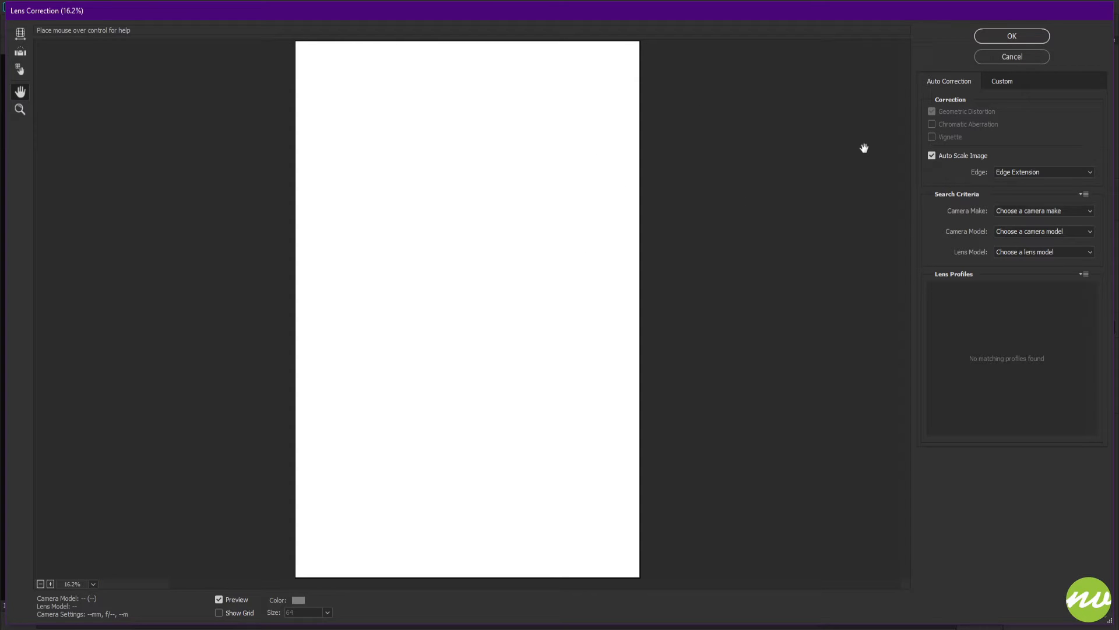
{"action": "left_click", "coordinate": [1003, 82]}
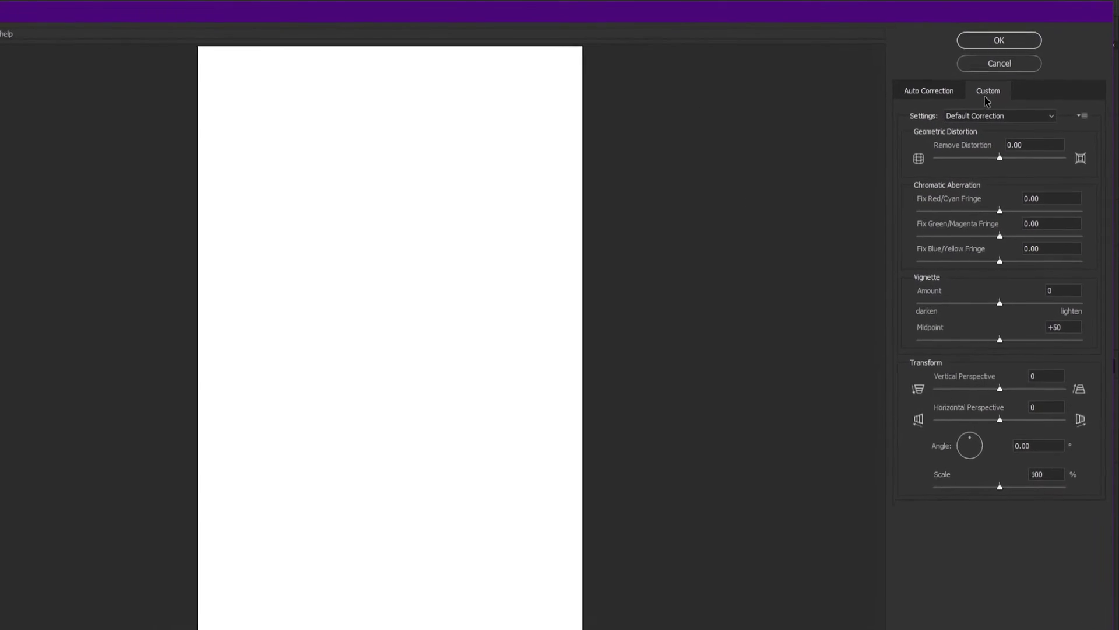
{"action": "left_click", "coordinate": [934, 140]}
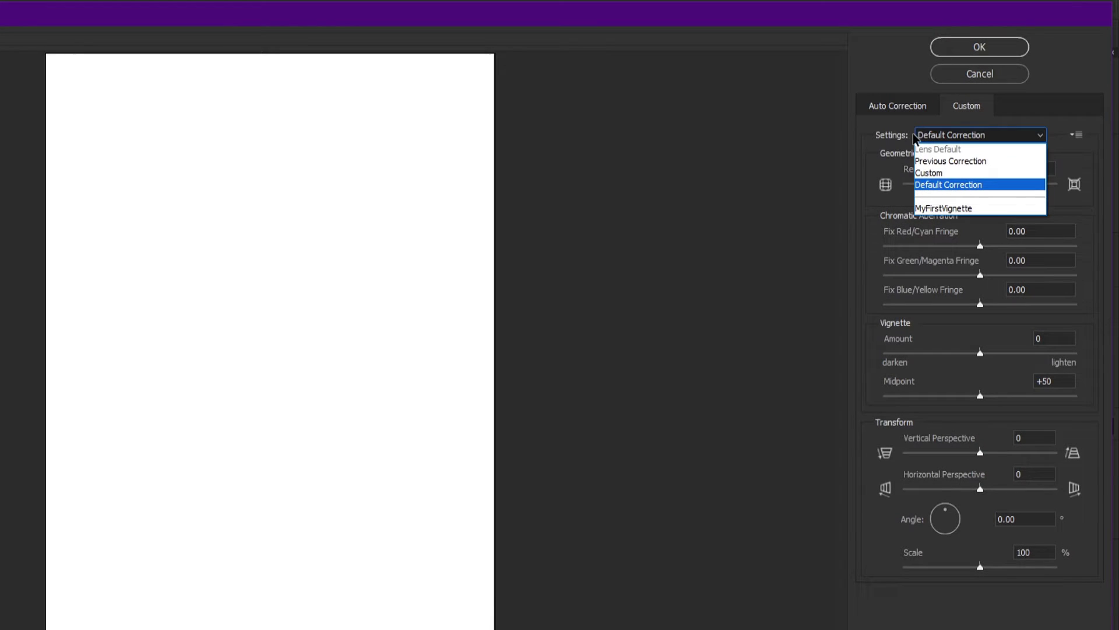
{"action": "left_click", "coordinate": [951, 210]}
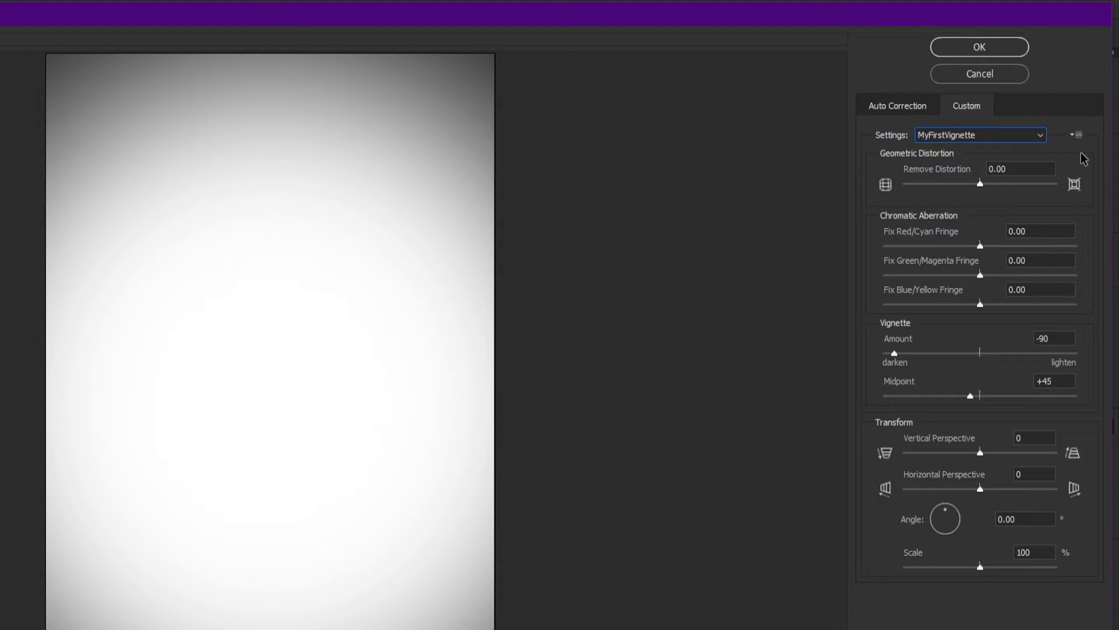
{"action": "left_click", "coordinate": [1077, 135]}
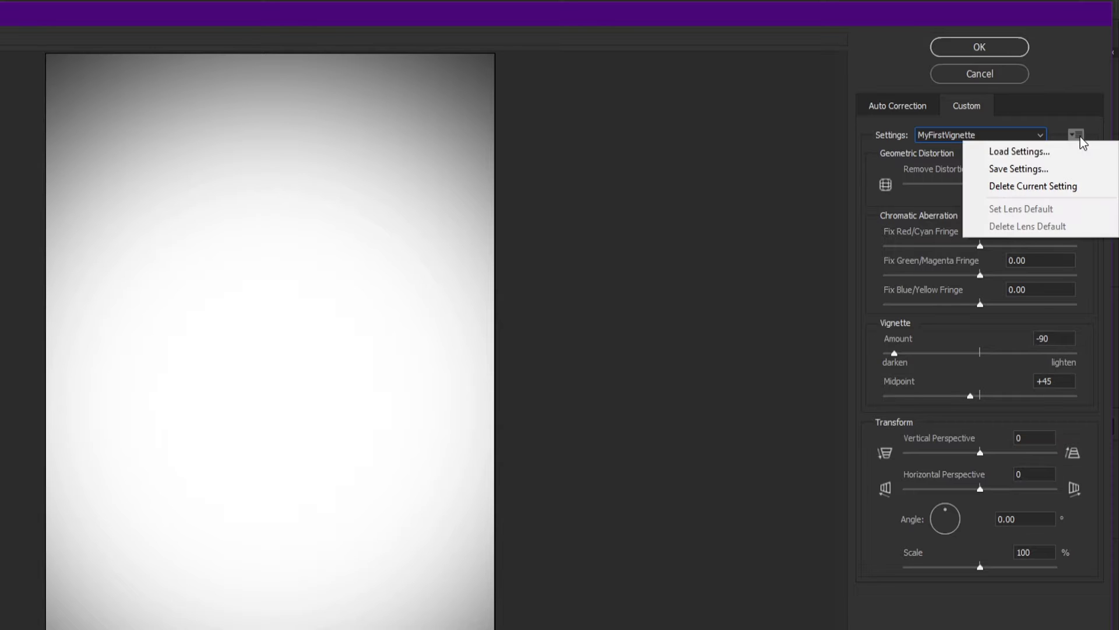
{"action": "left_click", "coordinate": [1015, 152]}
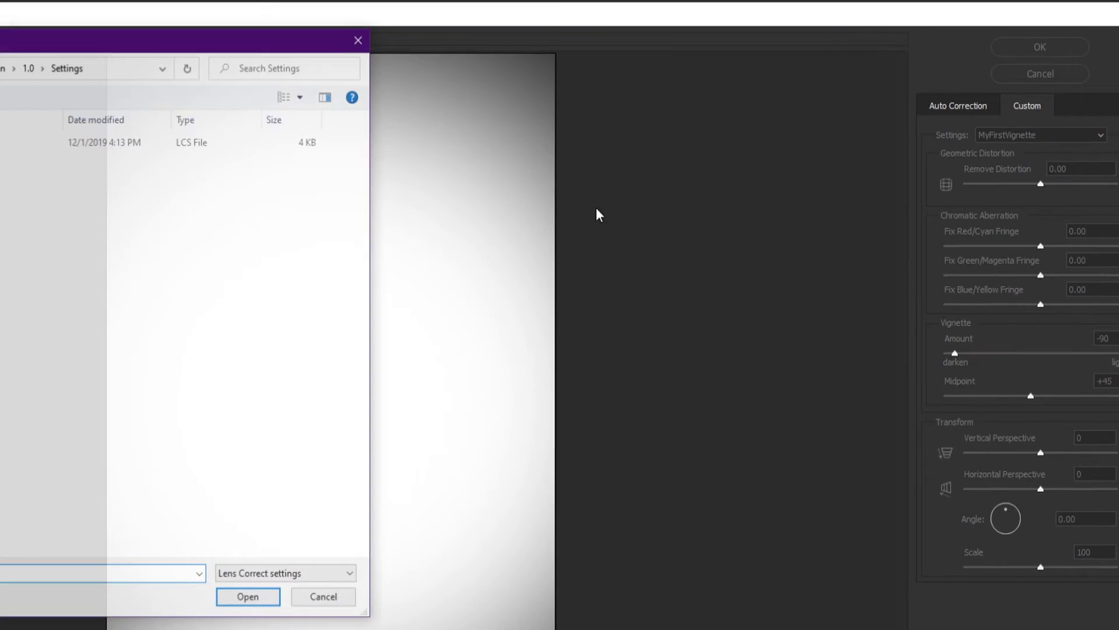
{"action": "left_click", "coordinate": [70, 144]}
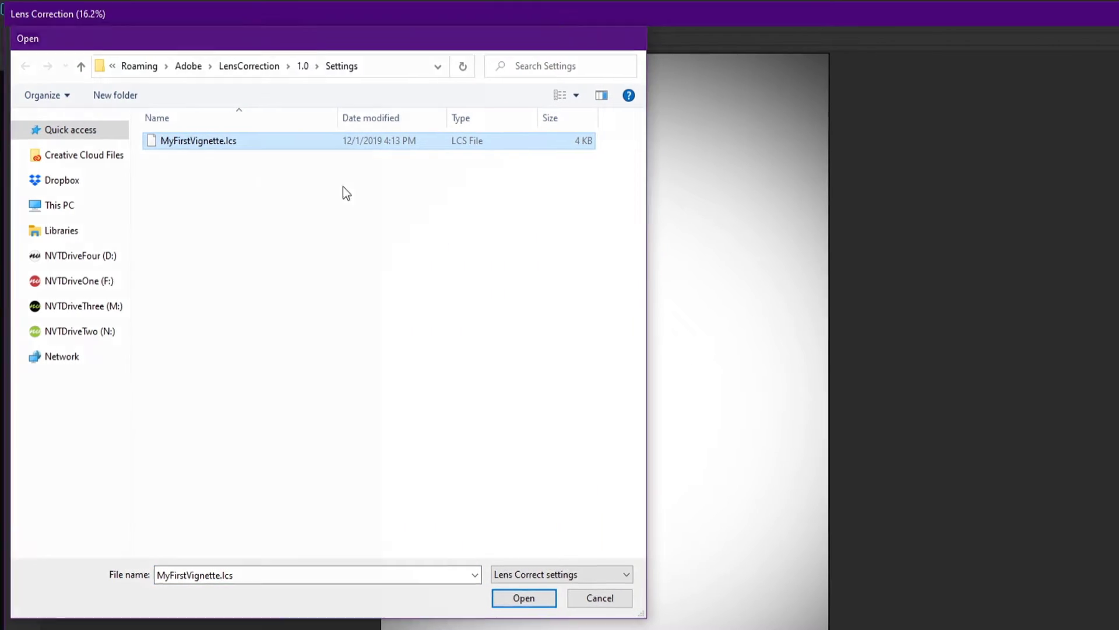
{"action": "key", "text": "Return"}
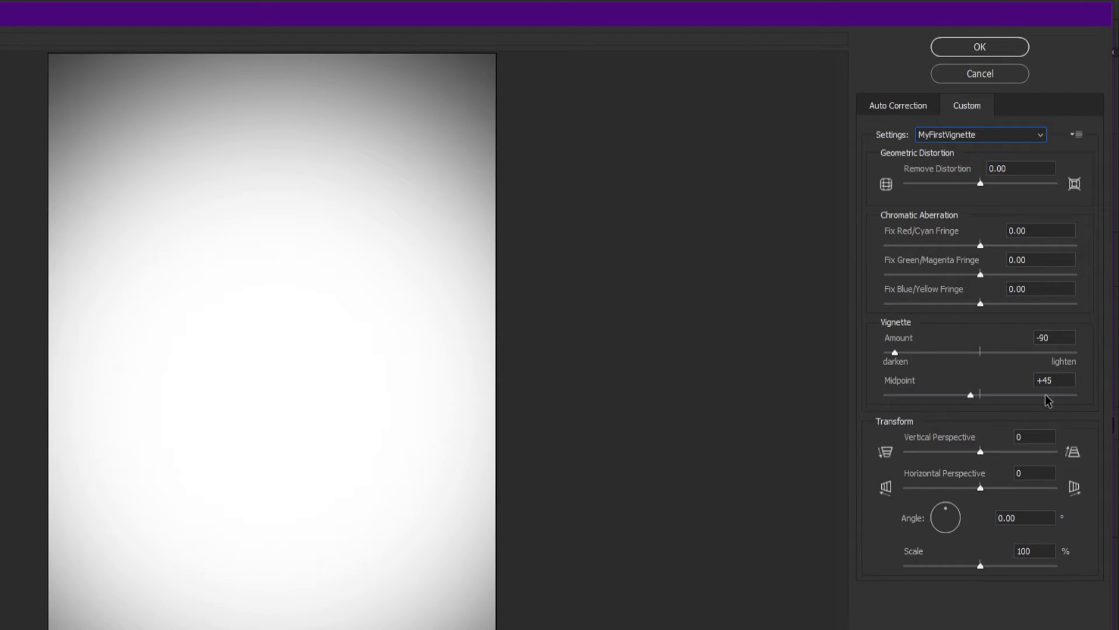
Check the vignette Amount and Midpoint values, then collapse and hide the Vignette group
{"action": "left_click", "coordinate": [1064, 338]}
{"action": "left_click", "coordinate": [1067, 380]}
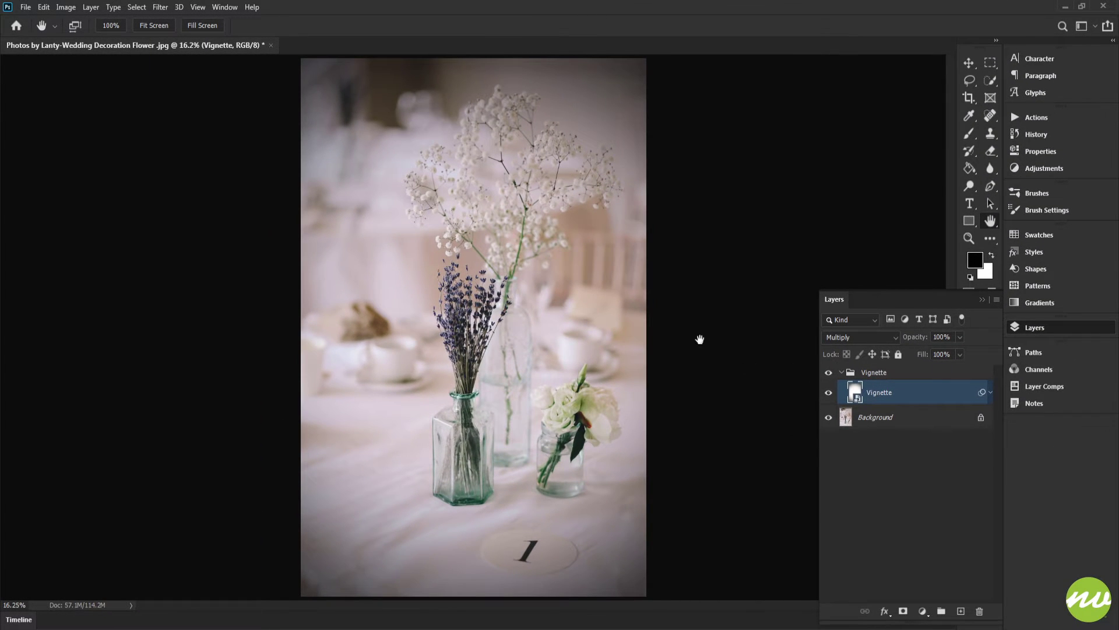
{"action": "left_click", "coordinate": [842, 373]}
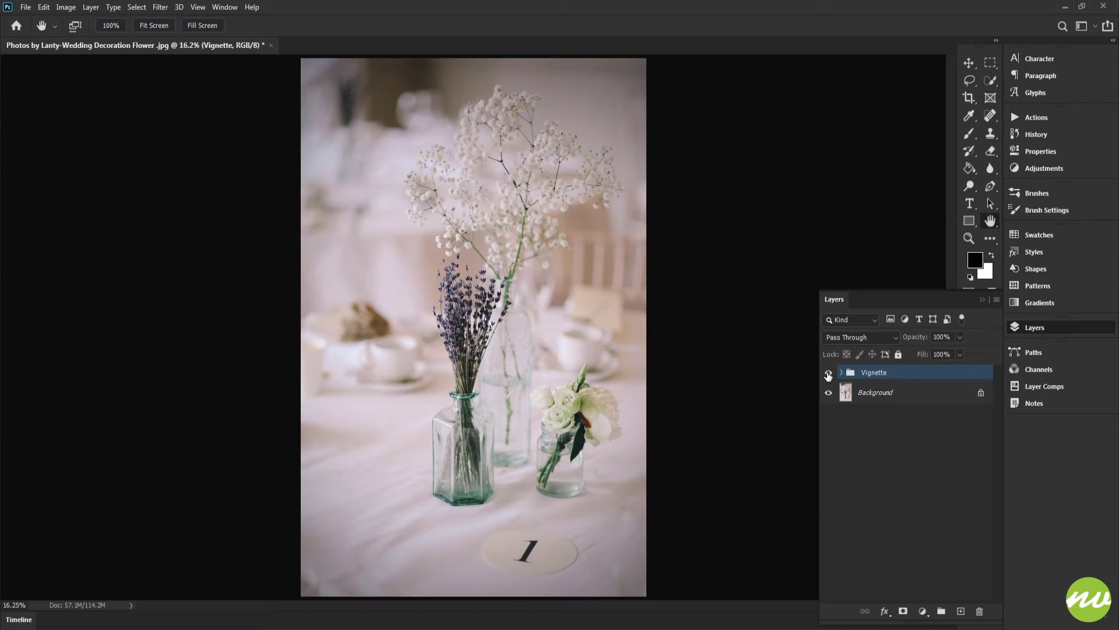
{"action": "left_click", "coordinate": [828, 374]}
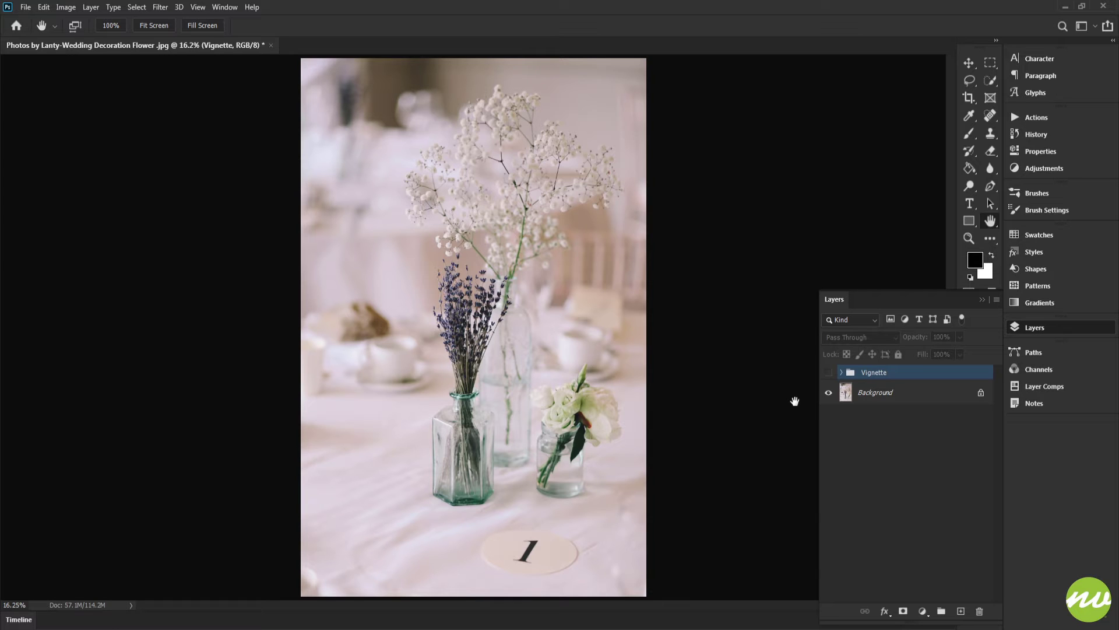
Create a new layer group named Sepia Color Tone
{"action": "left_click", "coordinate": [937, 610]}
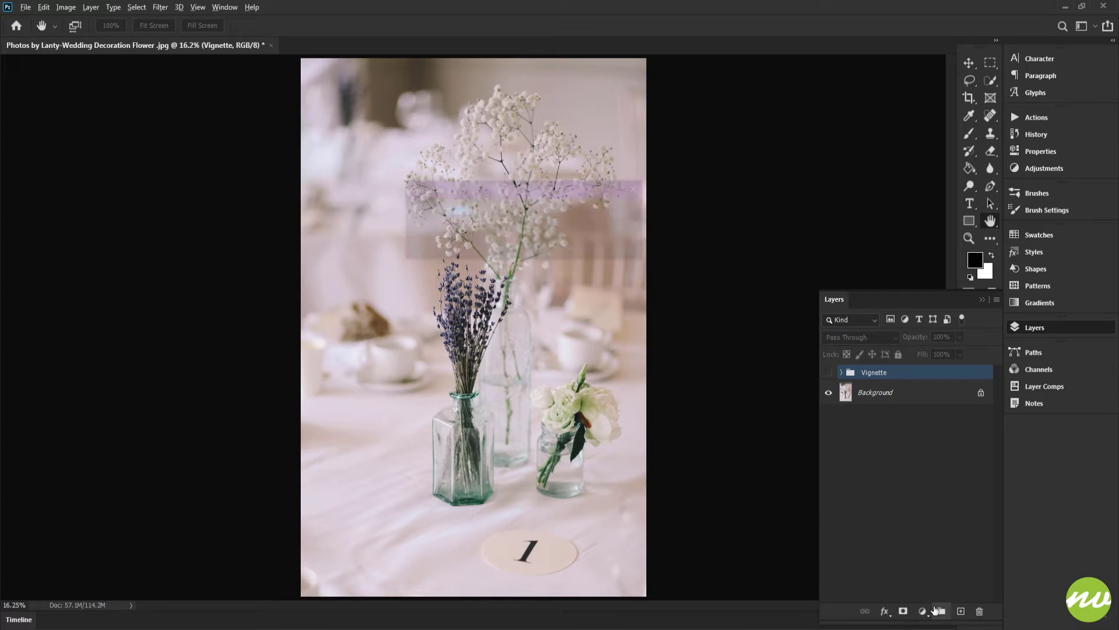
{"action": "type", "text": "Sepia Color T"}
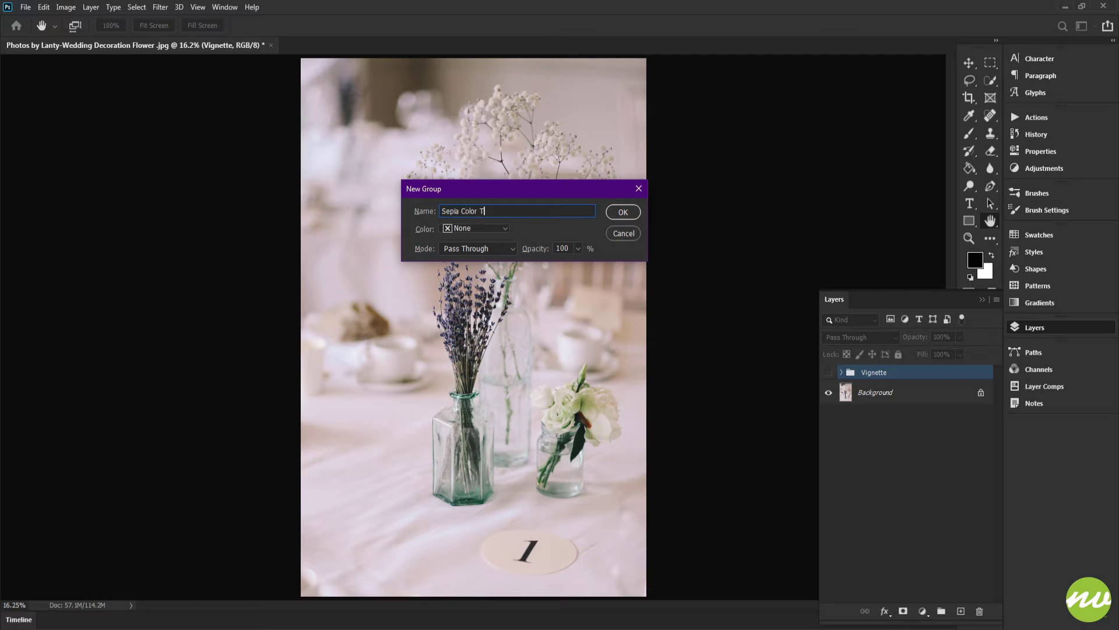
{"action": "type", "text": "one"}
{"action": "key", "text": "Return"}
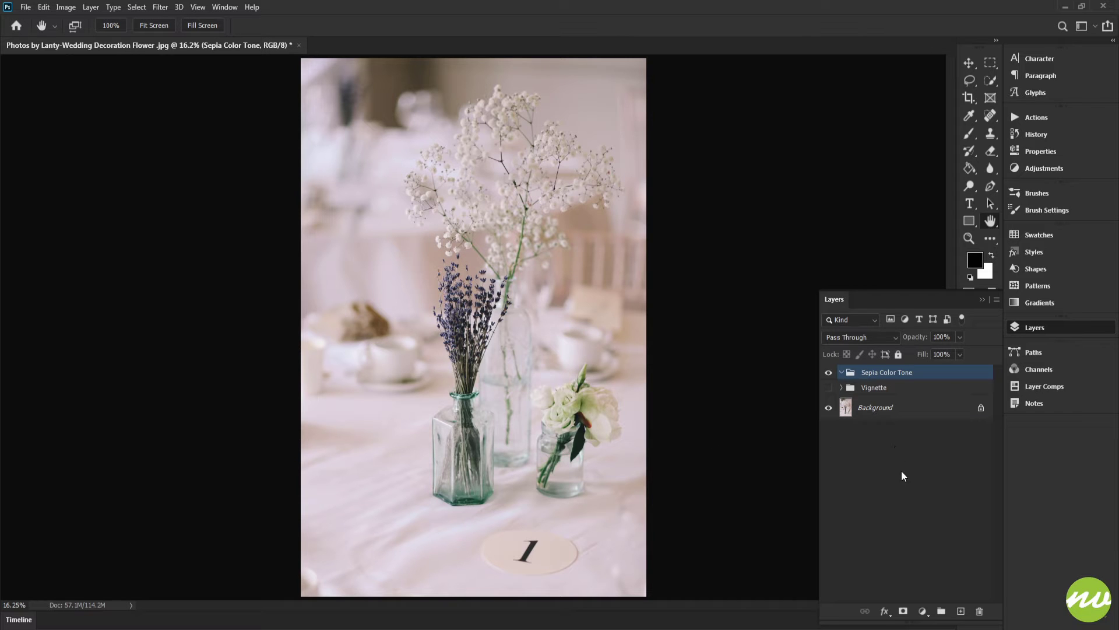
Add a Hue/Saturation adjustment layer set to the Sepia preset
{"action": "left_click", "coordinate": [923, 610]}
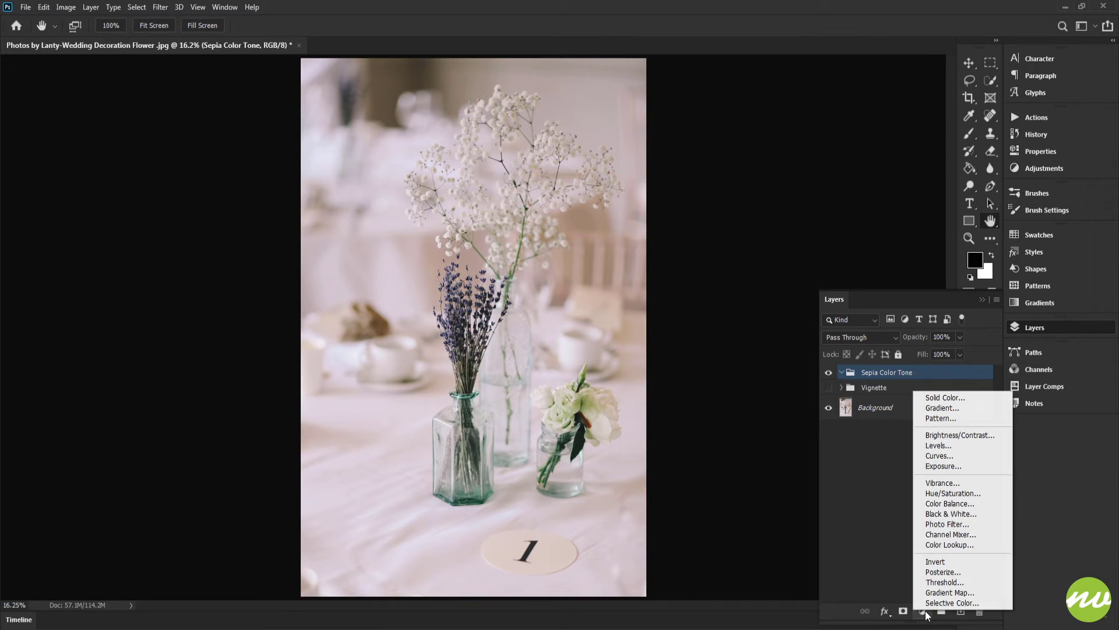
{"action": "left_click", "coordinate": [933, 494]}
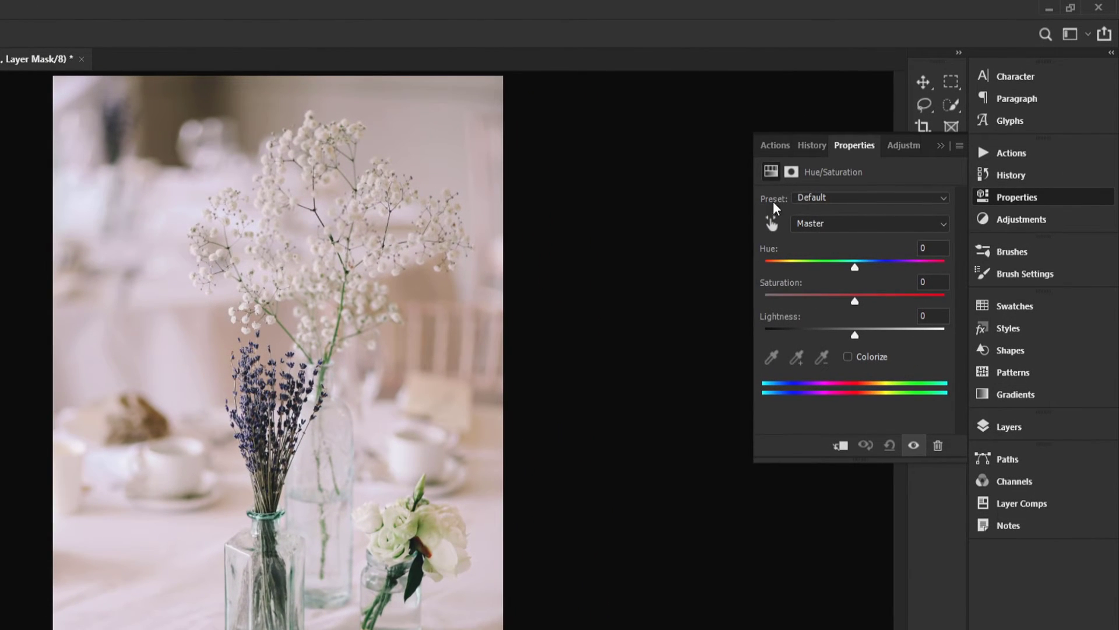
{"action": "left_click", "coordinate": [820, 198]}
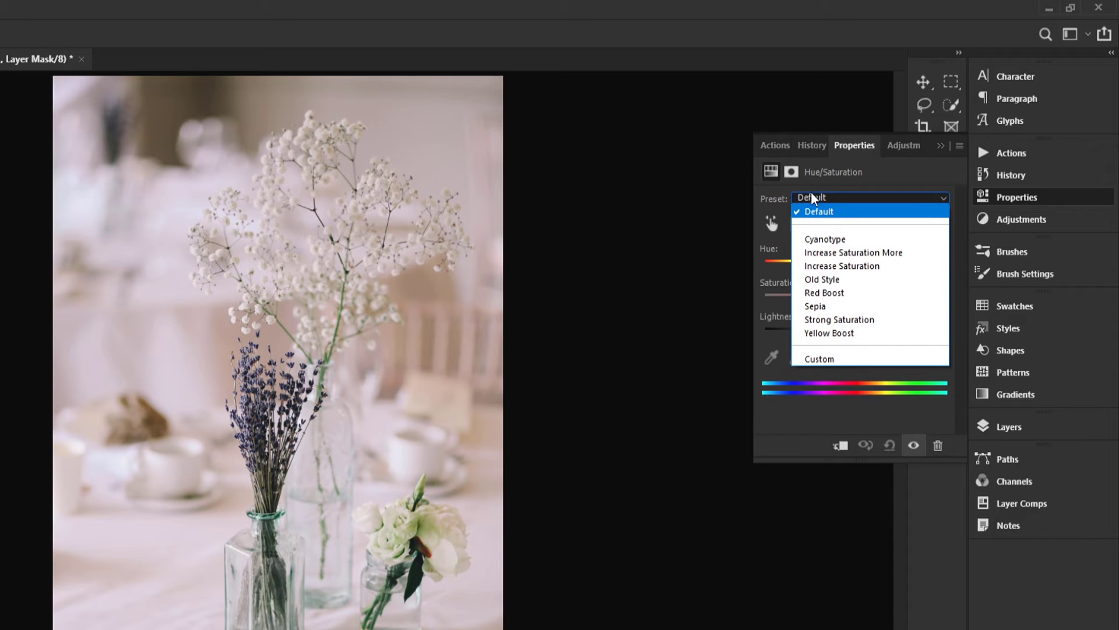
{"action": "left_click", "coordinate": [822, 306]}
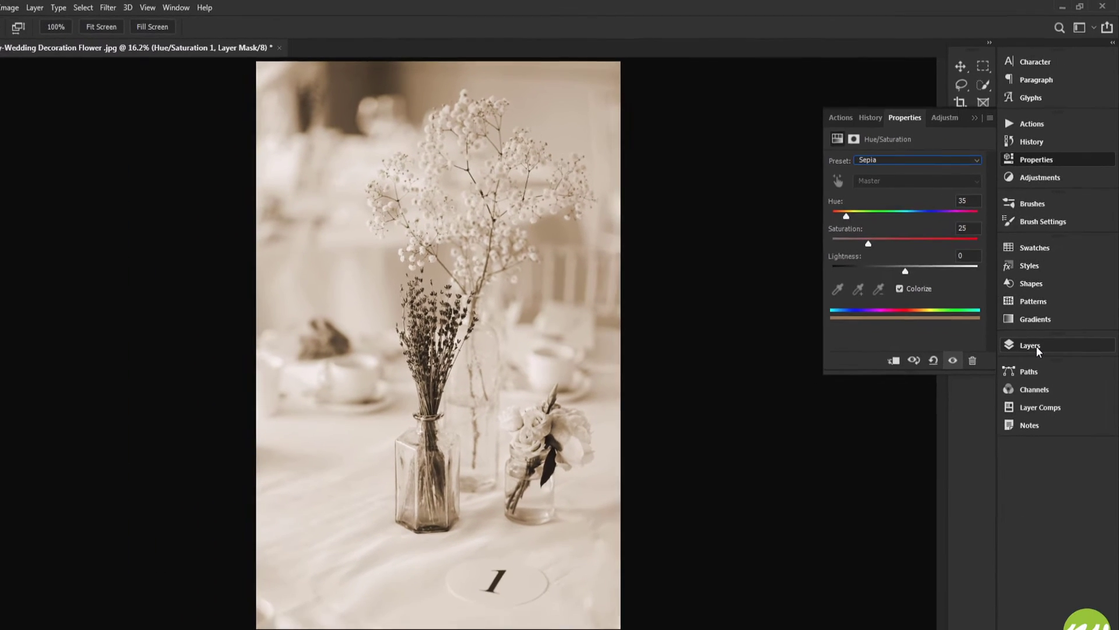
{"action": "left_click", "coordinate": [1037, 345]}
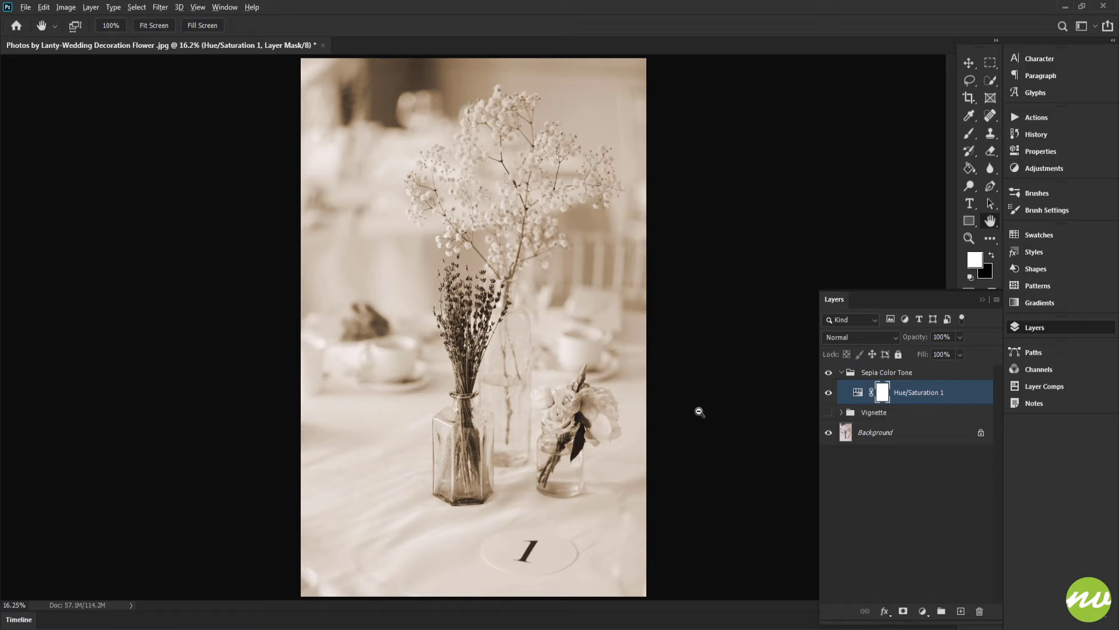
Merge the visible image onto a new layer and rename it Gaussian Blur
{"action": "key", "text": "ctrl+shift+alt+e"}
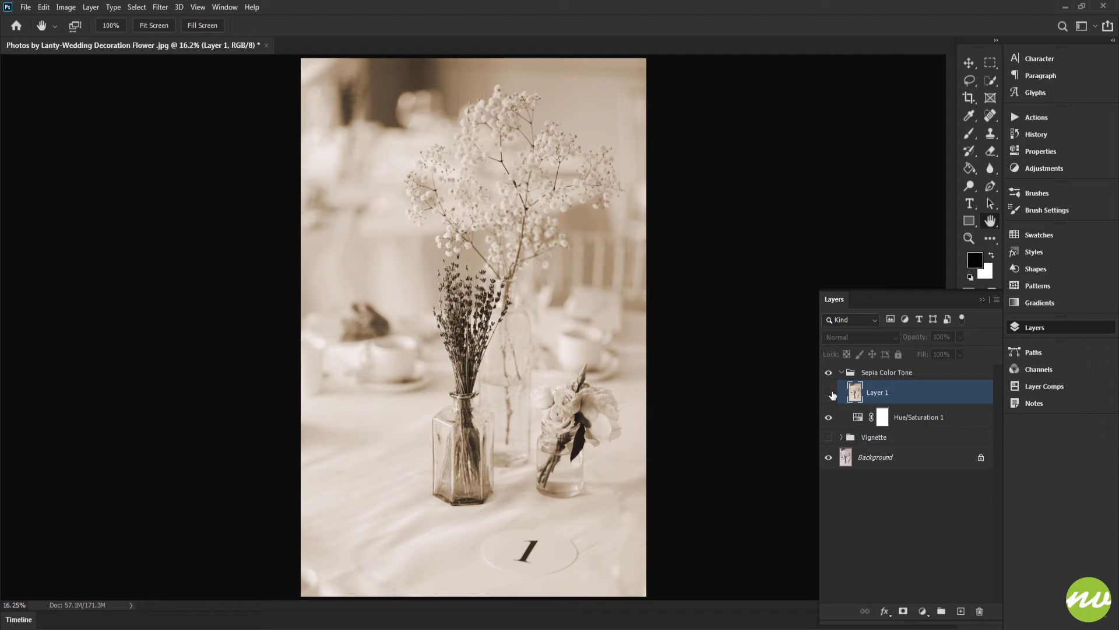
{"action": "double_click", "coordinate": [878, 393]}
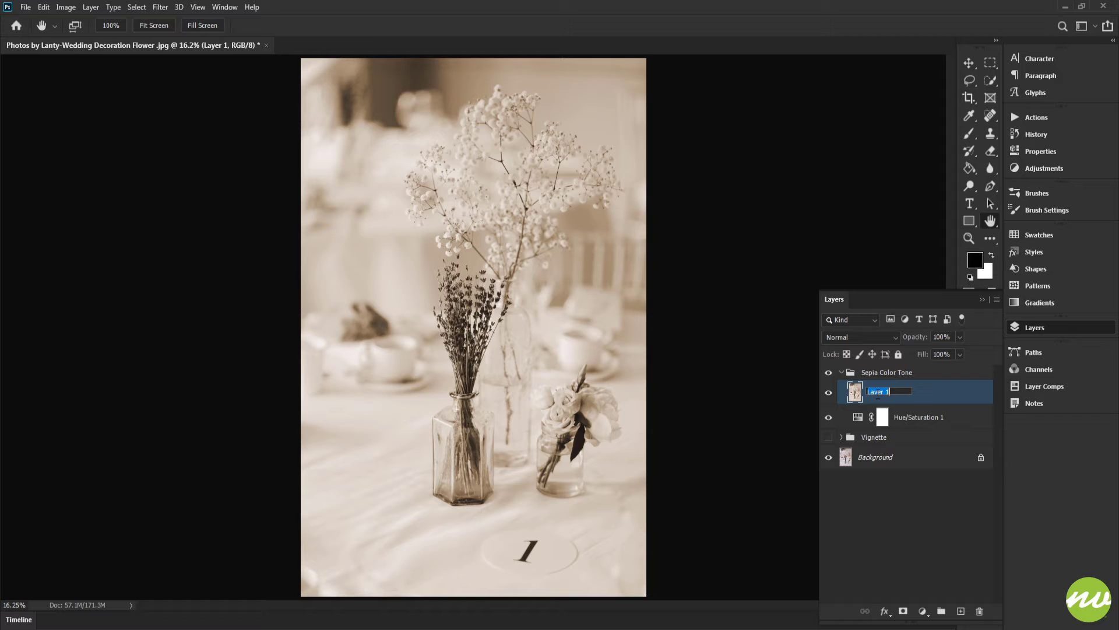
{"action": "type", "text": "Gaussian"}
{"action": "key", "text": "ctrl+a"}
{"action": "type", "text": "Gaussia"}
{"action": "key", "text": "Return"}
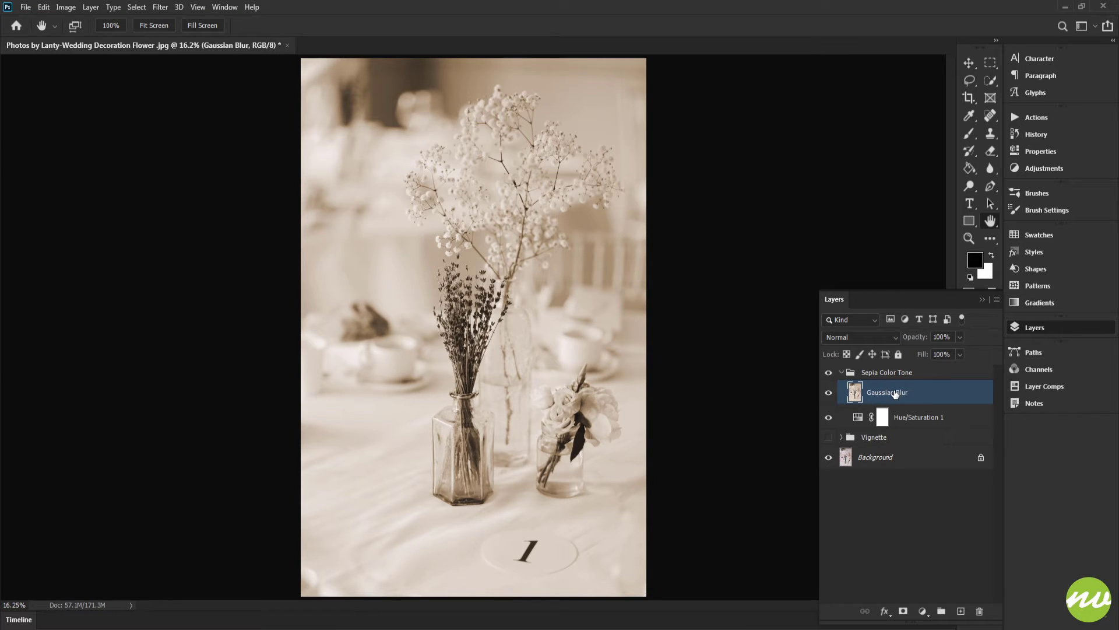
Convert Gaussian Blur to a smart object, blur it at 5-pixel radius, then hide it
{"action": "right_click", "coordinate": [895, 393]}
{"action": "left_click", "coordinate": [983, 282]}
{"action": "left_click", "coordinate": [161, 7]}
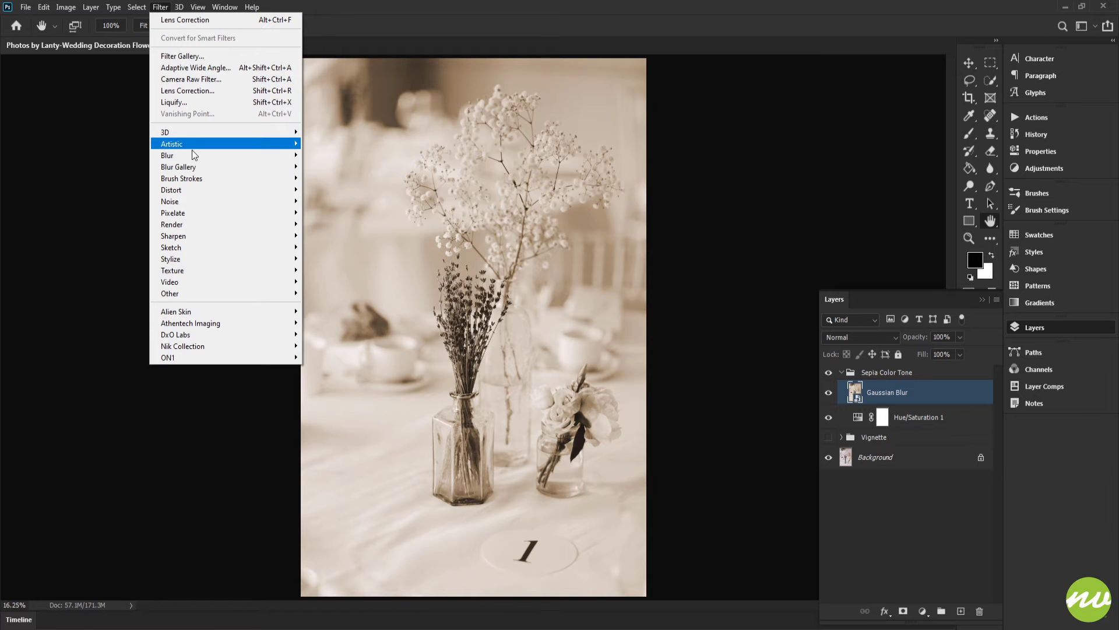
{"action": "mouse_move", "coordinate": [240, 155]}
{"action": "left_click", "coordinate": [334, 201]}
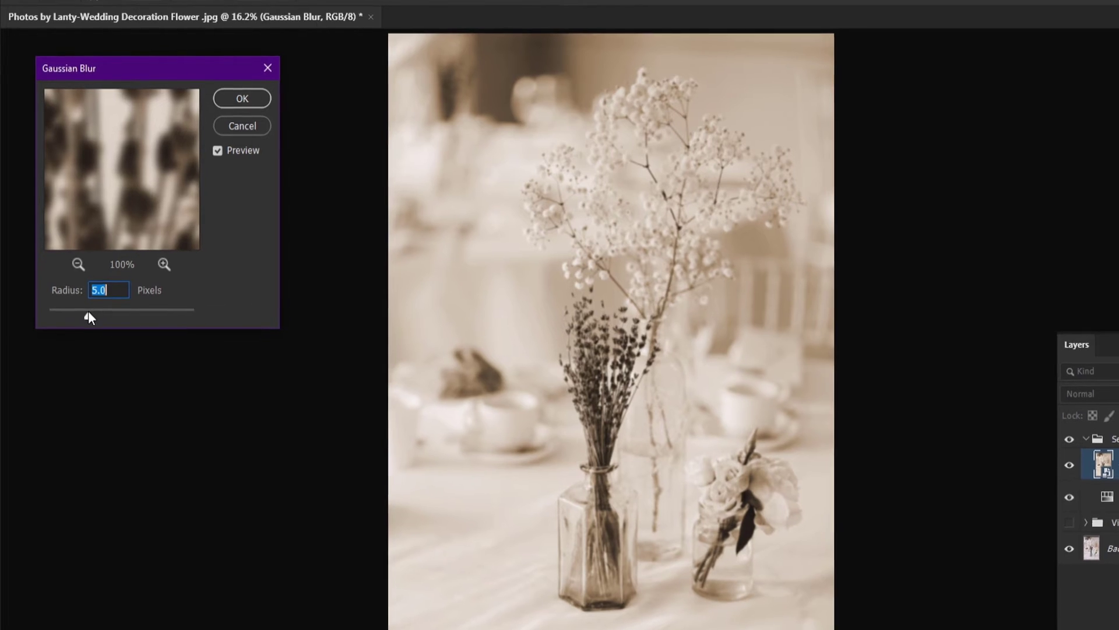
{"action": "mouse_move", "coordinate": [88, 316]}
{"action": "left_mouse_down"}
{"action": "mouse_move", "coordinate": [104, 317]}
{"action": "mouse_move", "coordinate": [88, 317]}
{"action": "left_mouse_up"}
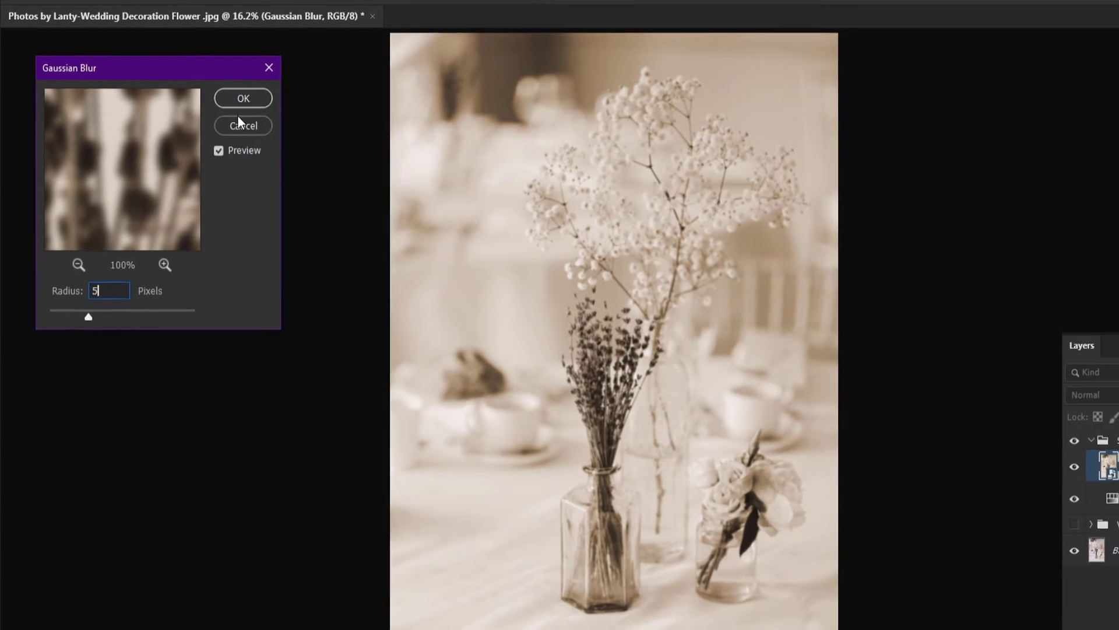
{"action": "left_click", "coordinate": [245, 98]}
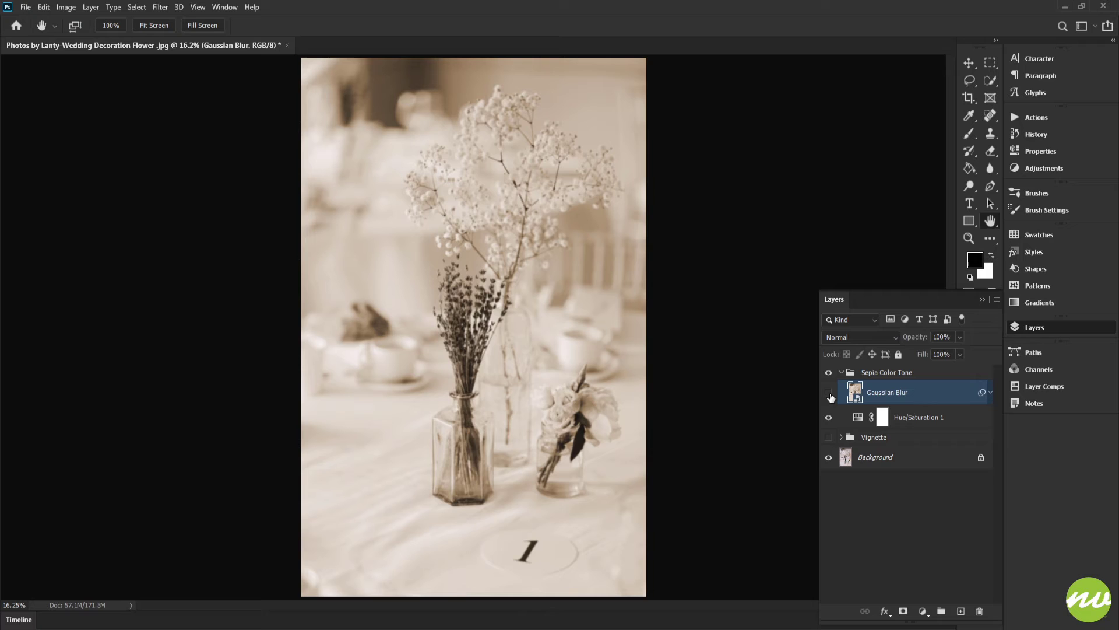
{"action": "left_click", "coordinate": [828, 395]}
{"action": "left_click", "coordinate": [917, 420]}
Rename the Hue/Saturation 1 adjustment layer to Sepia
{"action": "double_click", "coordinate": [915, 418]}
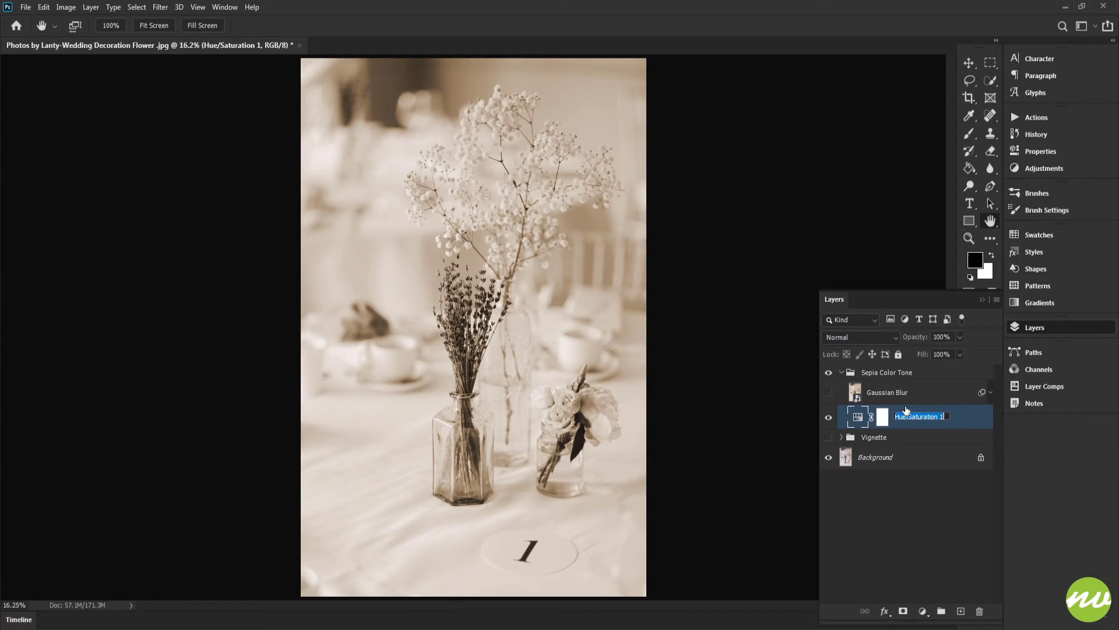
{"action": "type", "text": "Sepia"}
{"action": "key", "text": "Return"}
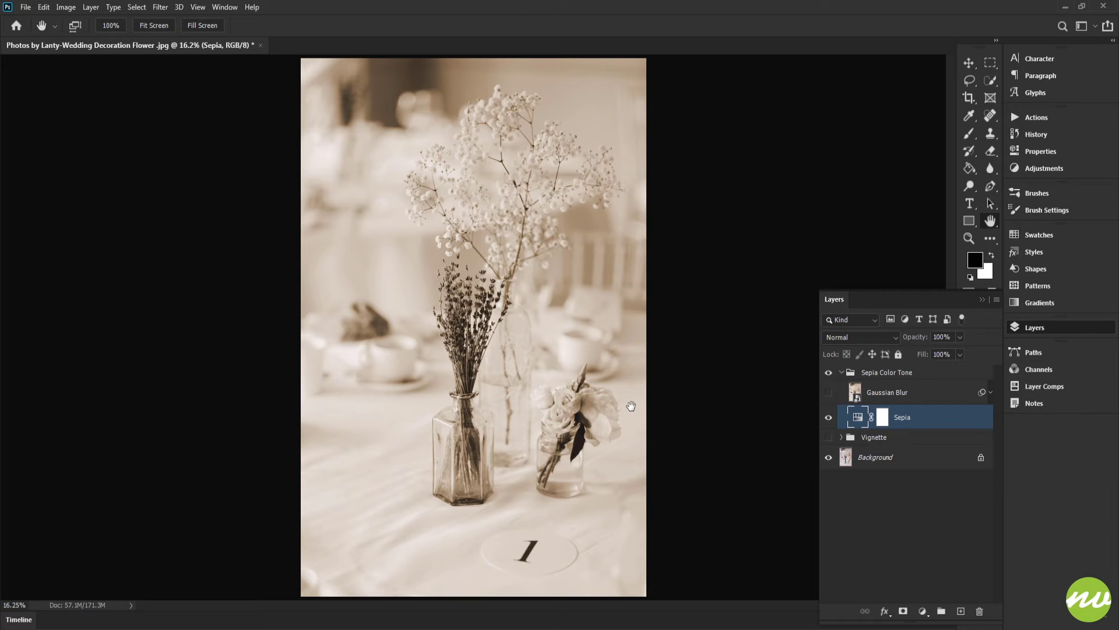
{"action": "key", "text": "ctrl+alt+c"}
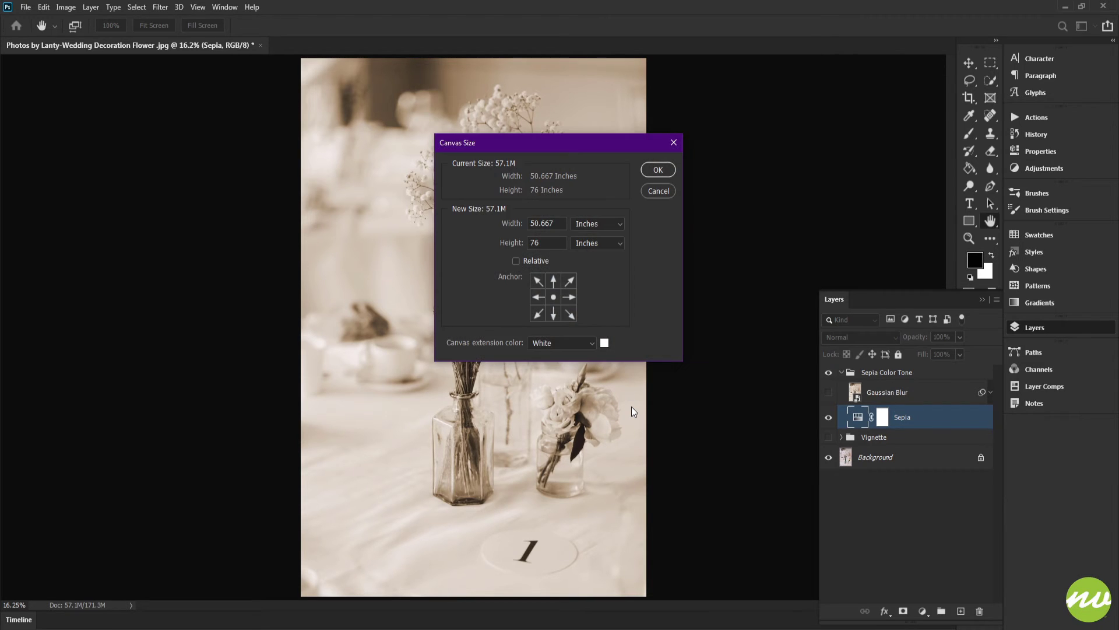
{"action": "key", "text": "Escape"}
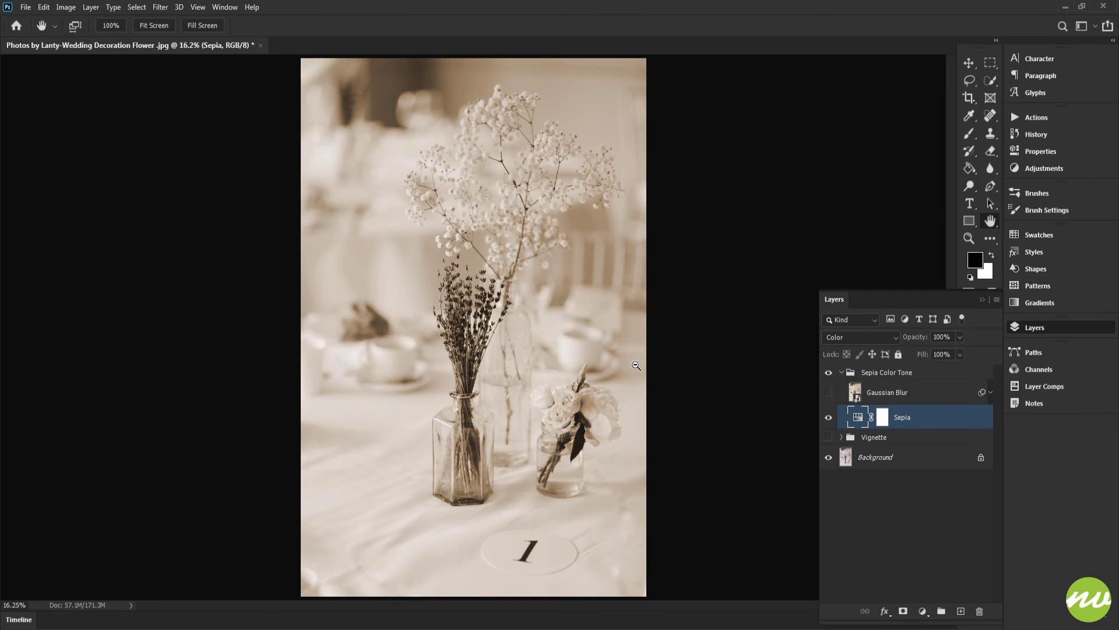
Zoom in on the vases and set Sepia to Color blending, comparing it against Normal
{"action": "left_click", "coordinate": [205, 26]}
{"action": "left_click_drag", "start_coordinate": [457, 343], "coordinate": [439, 153]}
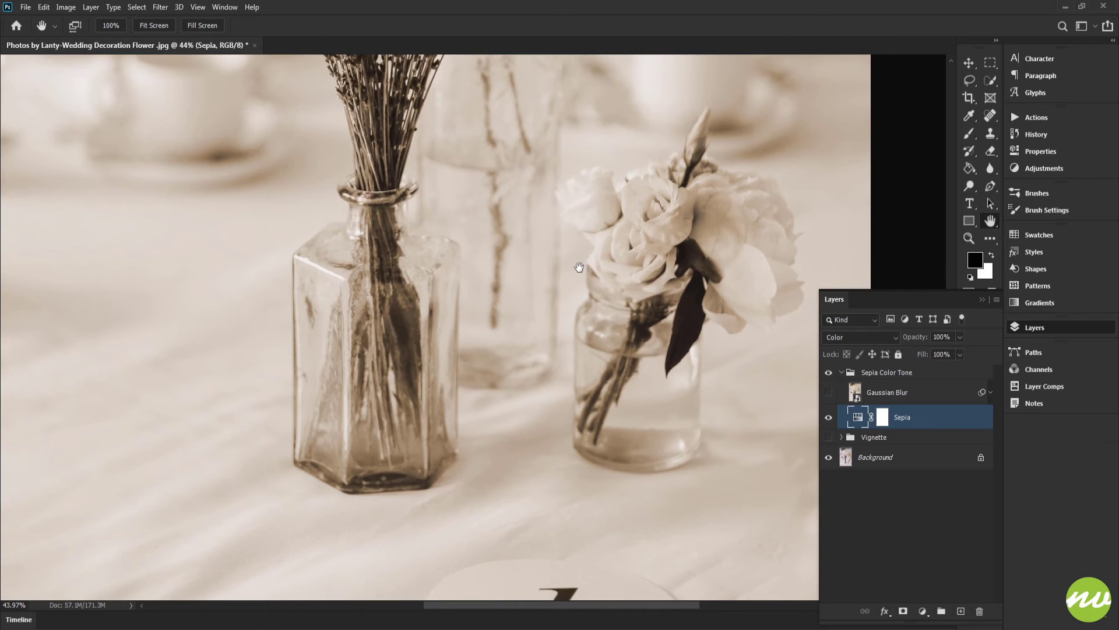
{"action": "left_click_drag", "start_coordinate": [606, 282], "coordinate": [591, 268]}
{"action": "left_click", "coordinate": [860, 337]}
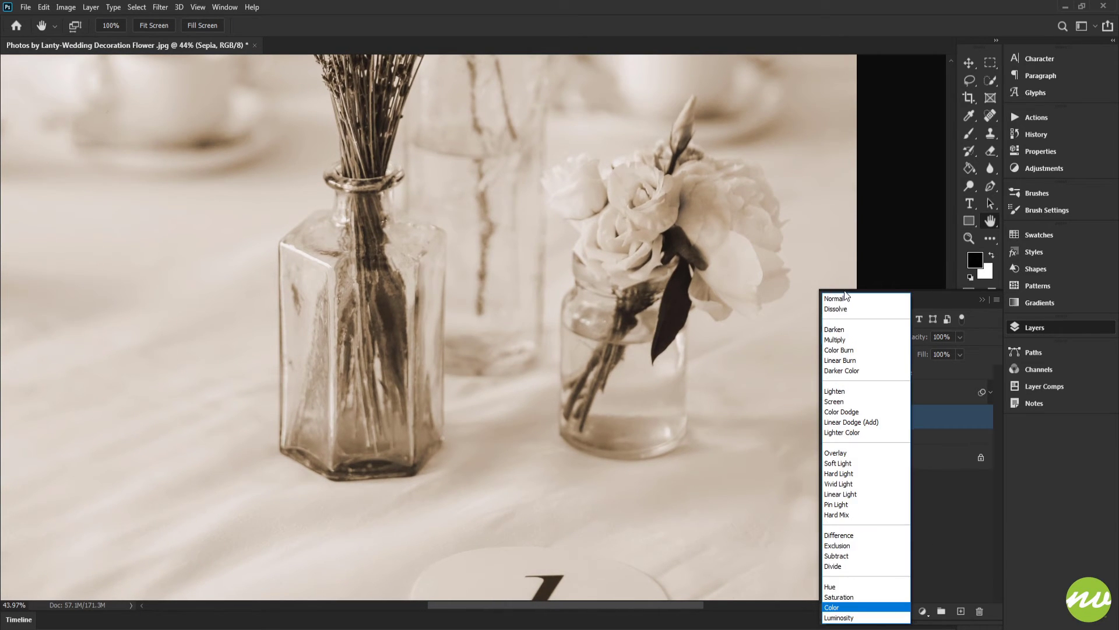
{"action": "left_click", "coordinate": [846, 298]}
{"action": "left_click", "coordinate": [833, 332]}
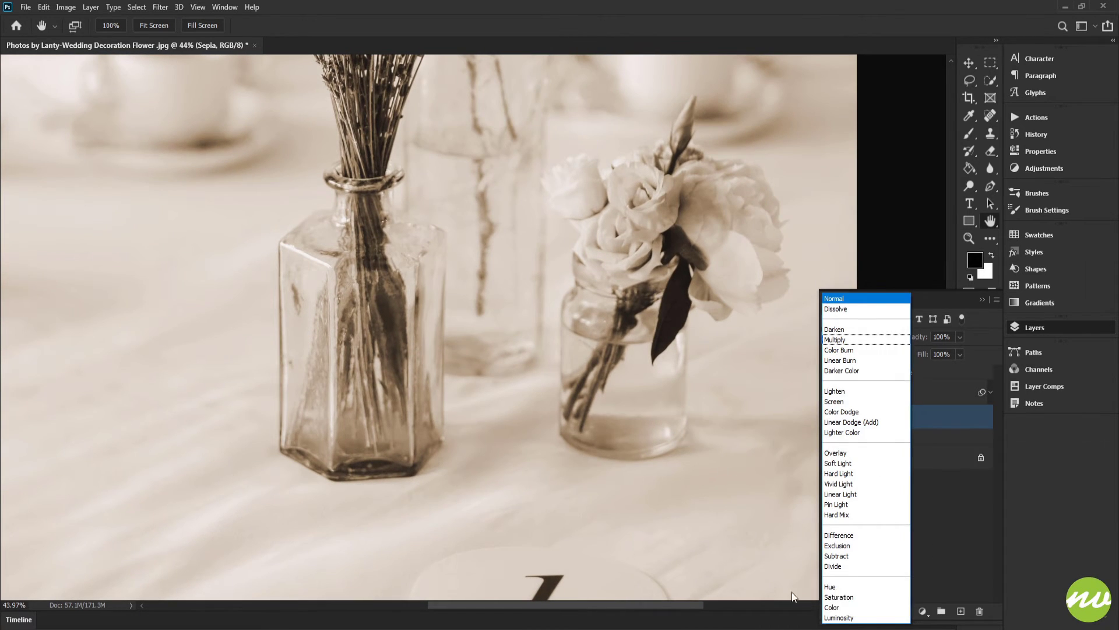
{"action": "left_click", "coordinate": [832, 607]}
{"action": "left_click_drag", "start_coordinate": [689, 378], "coordinate": [587, 404]}
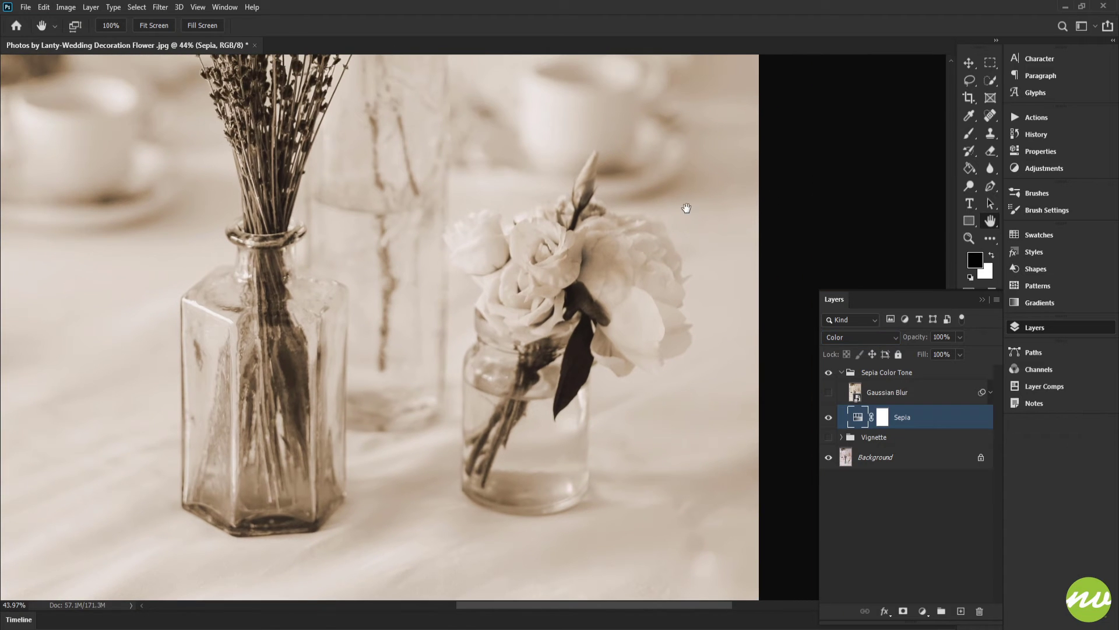
{"action": "left_click_drag", "start_coordinate": [672, 336], "coordinate": [677, 338]}
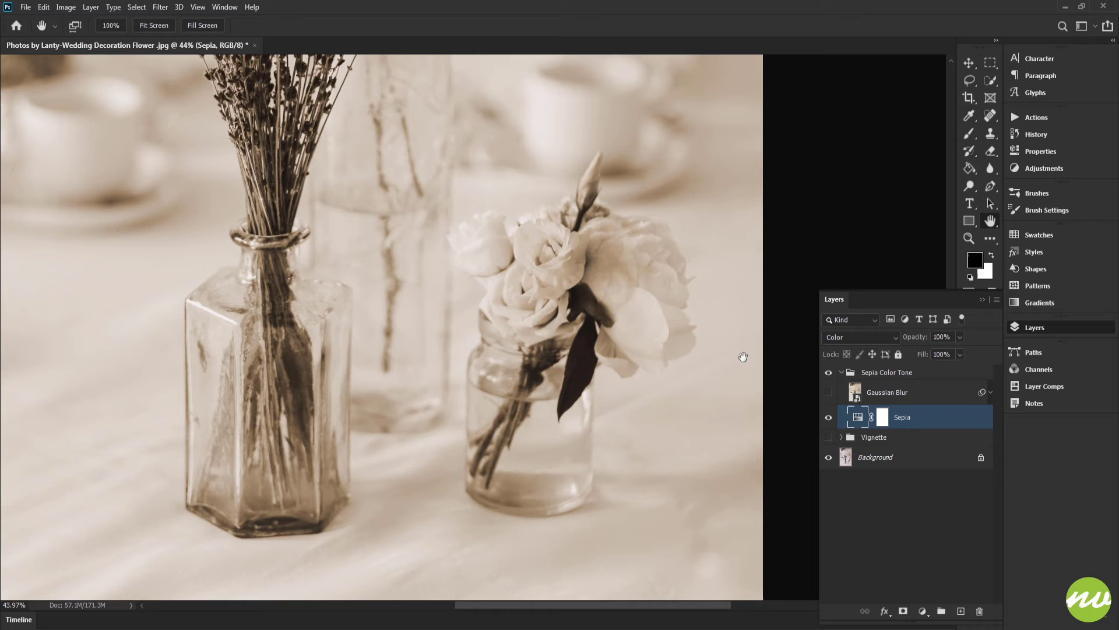
{"action": "key", "text": "shift+alt+n"}
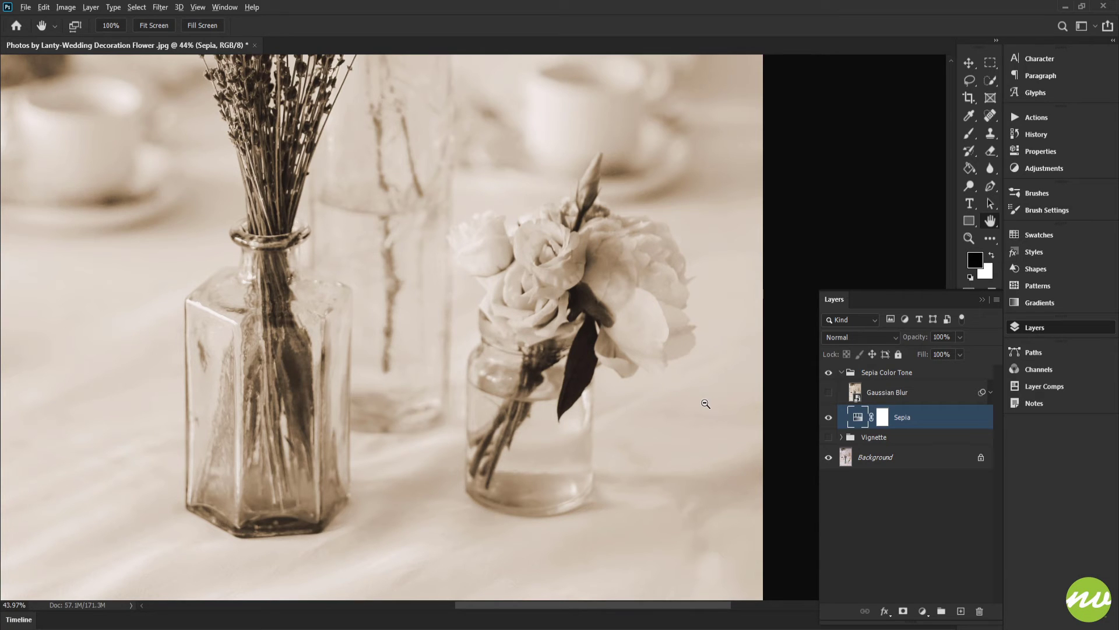
{"action": "key", "text": "shift+alt+c"}
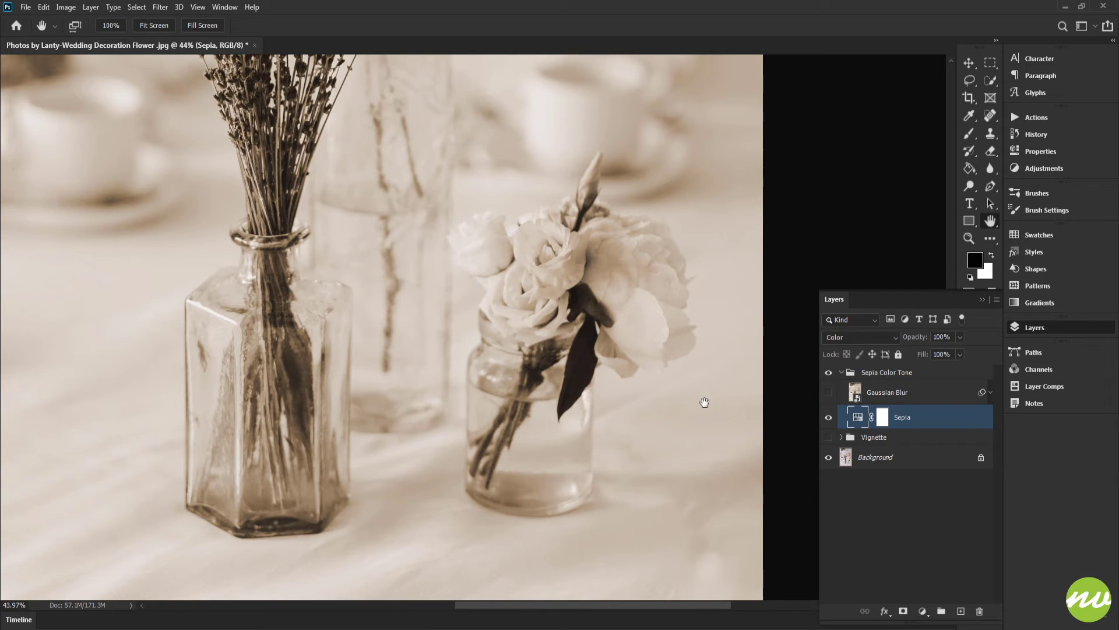
Fit the whole photo in the window and reapply Color blend mode to Sepia
{"action": "left_click", "coordinate": [152, 25]}
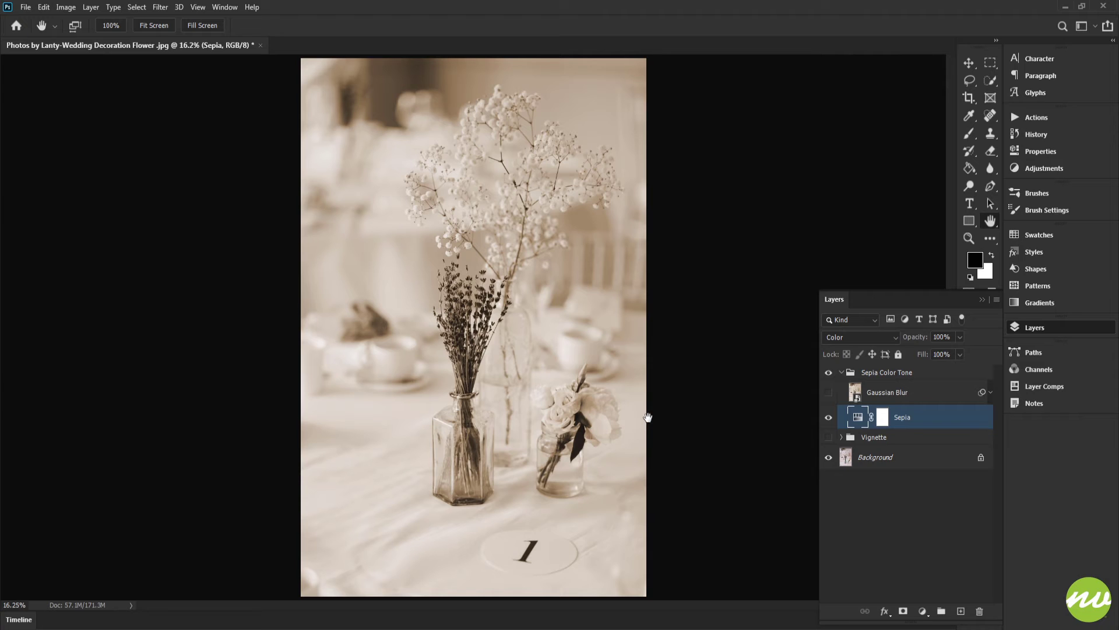
{"action": "left_click", "coordinate": [828, 338]}
{"action": "left_click", "coordinate": [829, 299]}
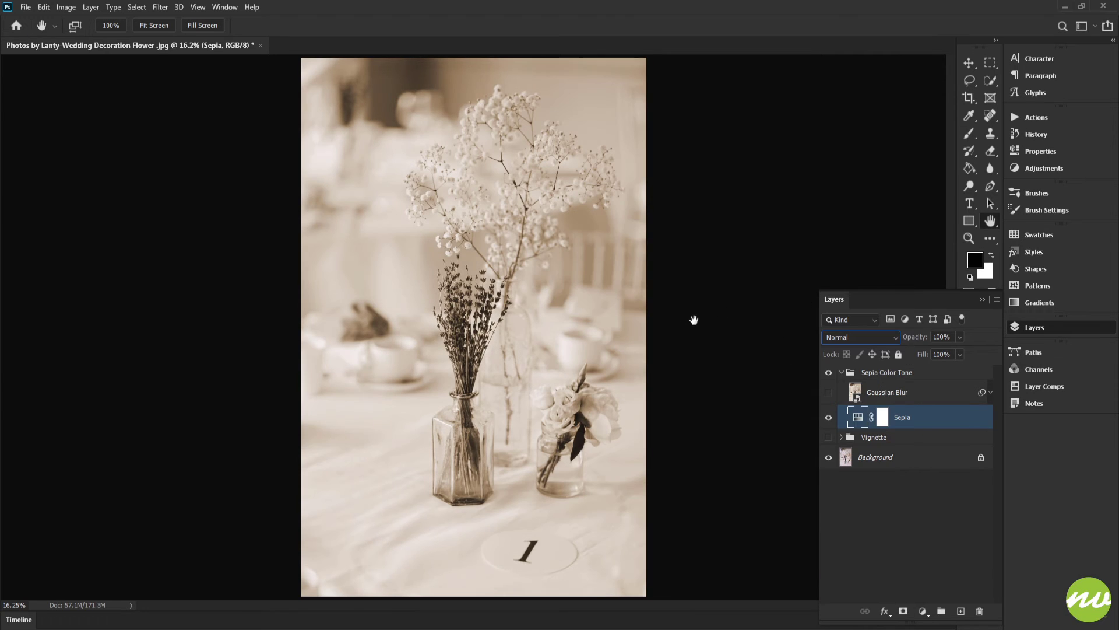
{"action": "left_click", "coordinate": [835, 338]}
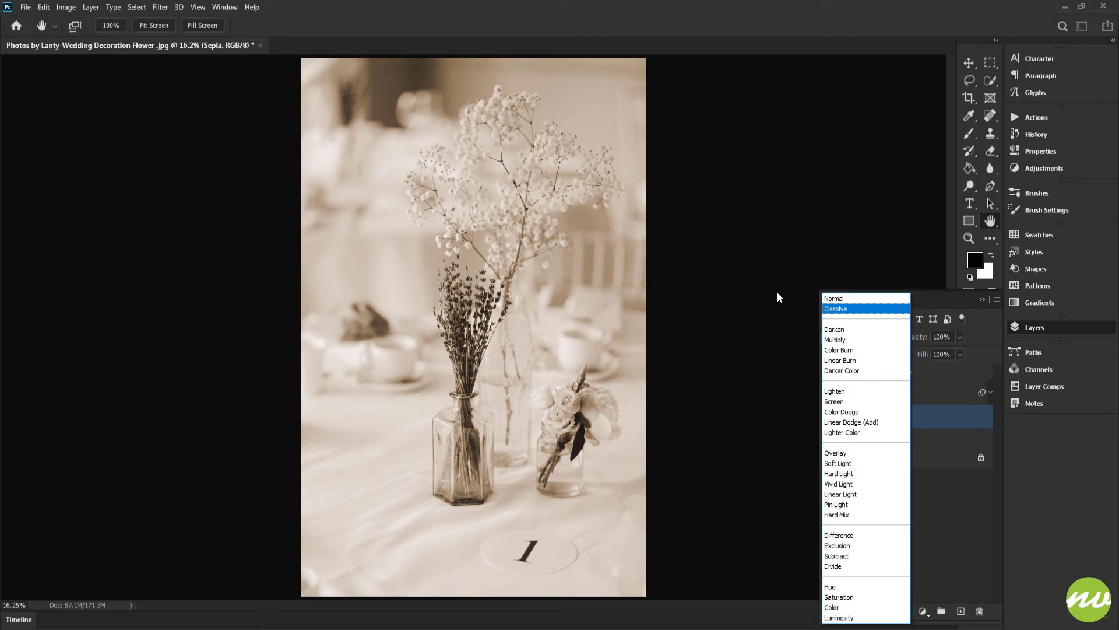
{"action": "left_click", "coordinate": [832, 607]}
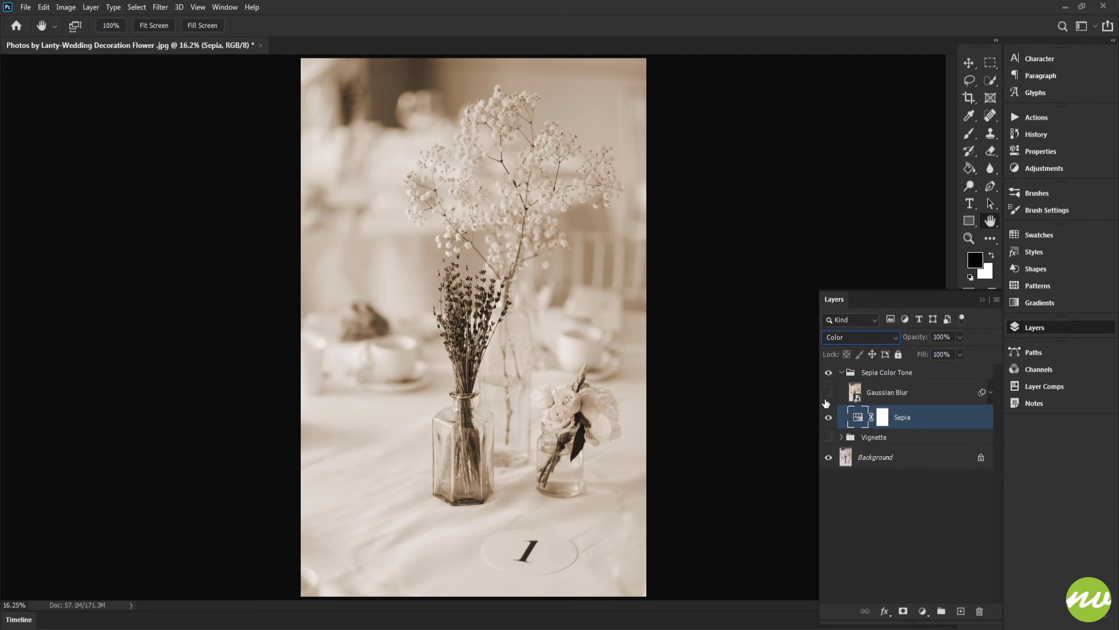
Show the Gaussian Blur layer and set its blend mode to Screen
{"action": "left_click", "coordinate": [866, 397]}
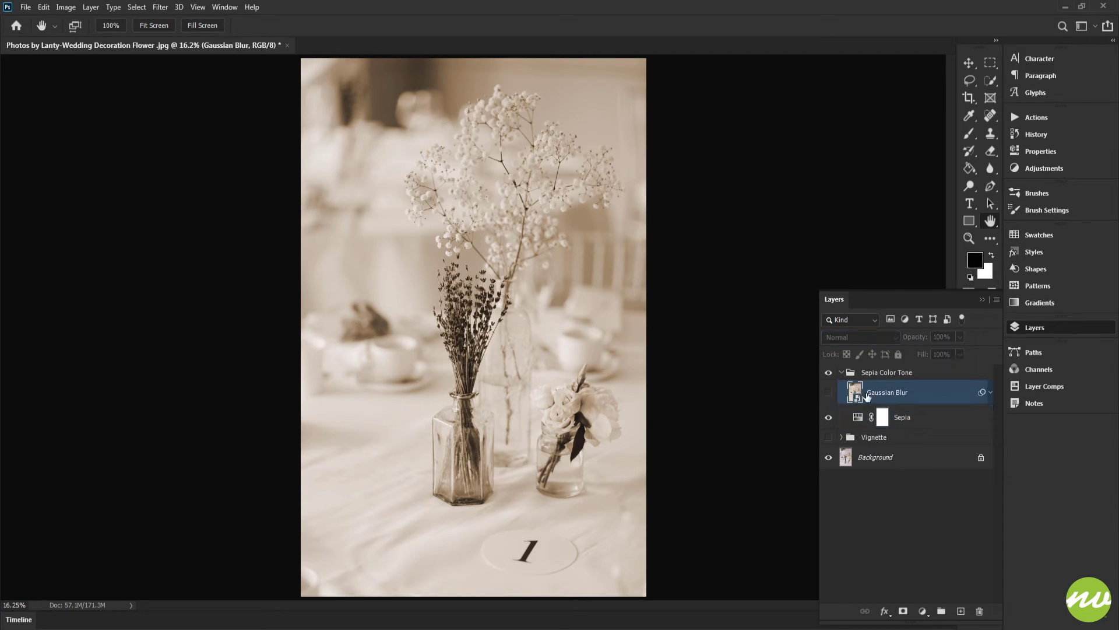
{"action": "left_click", "coordinate": [829, 395]}
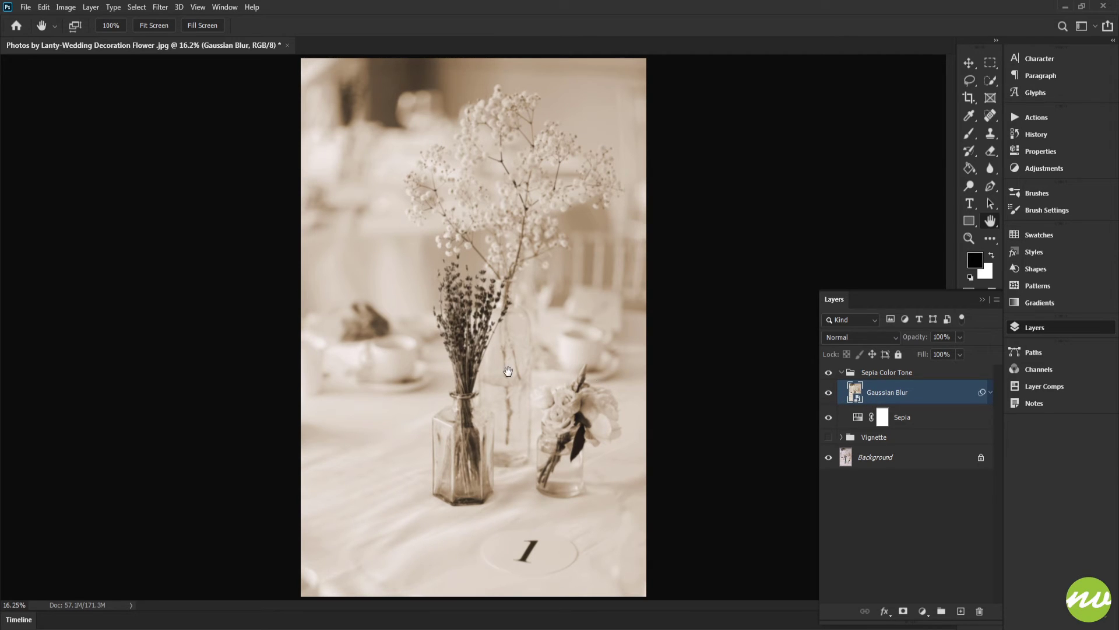
{"action": "key", "text": "ctrl+plus"}
{"action": "key", "text": "ctrl+plus"}
{"action": "key", "text": "ctrl+plus"}
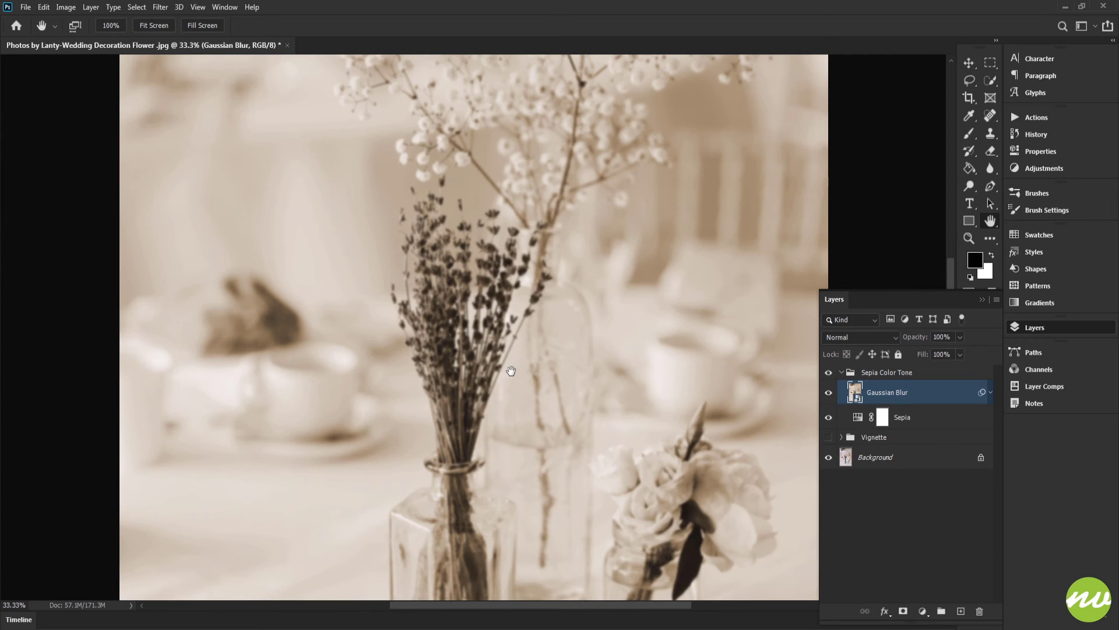
{"action": "left_click_drag", "start_coordinate": [511, 370], "coordinate": [495, 235]}
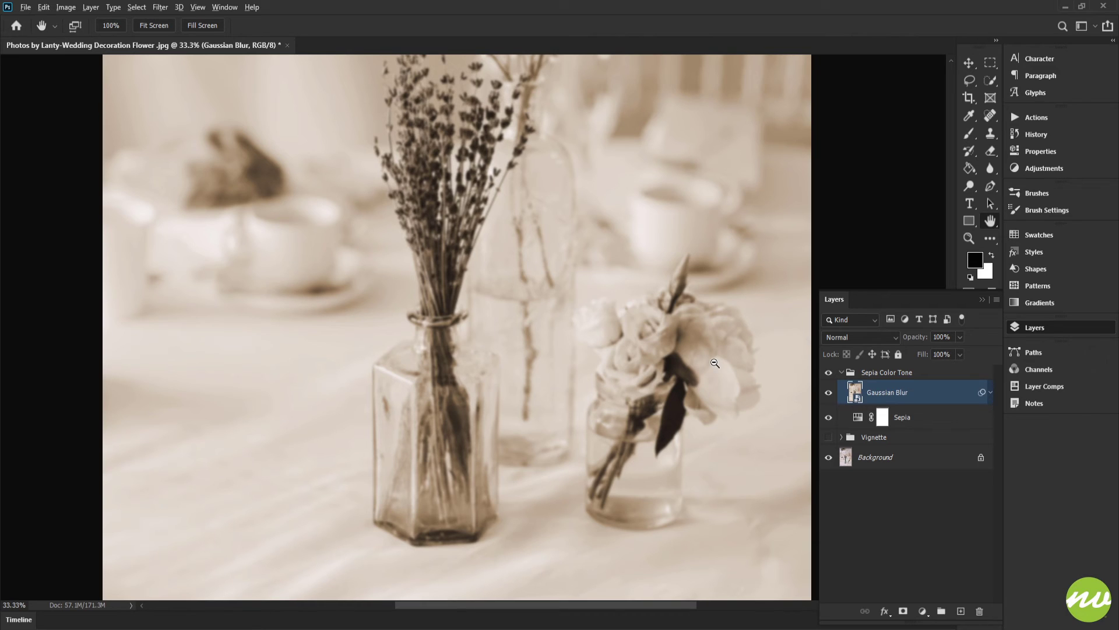
{"action": "key", "text": "alt+shift+s"}
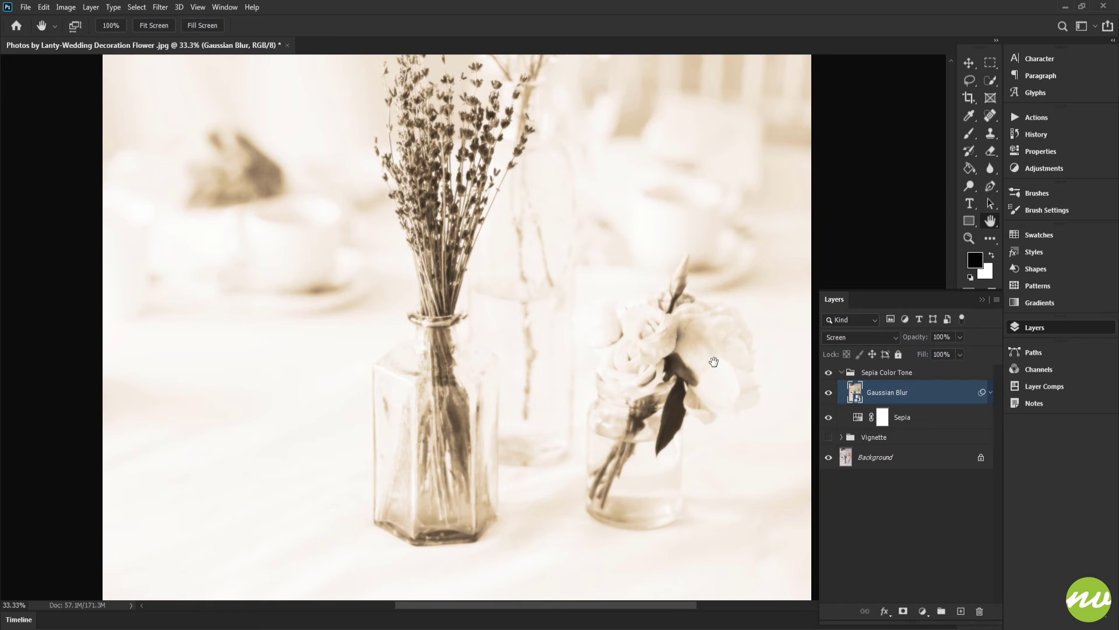
{"action": "left_click_drag", "start_coordinate": [634, 288], "coordinate": [632, 319]}
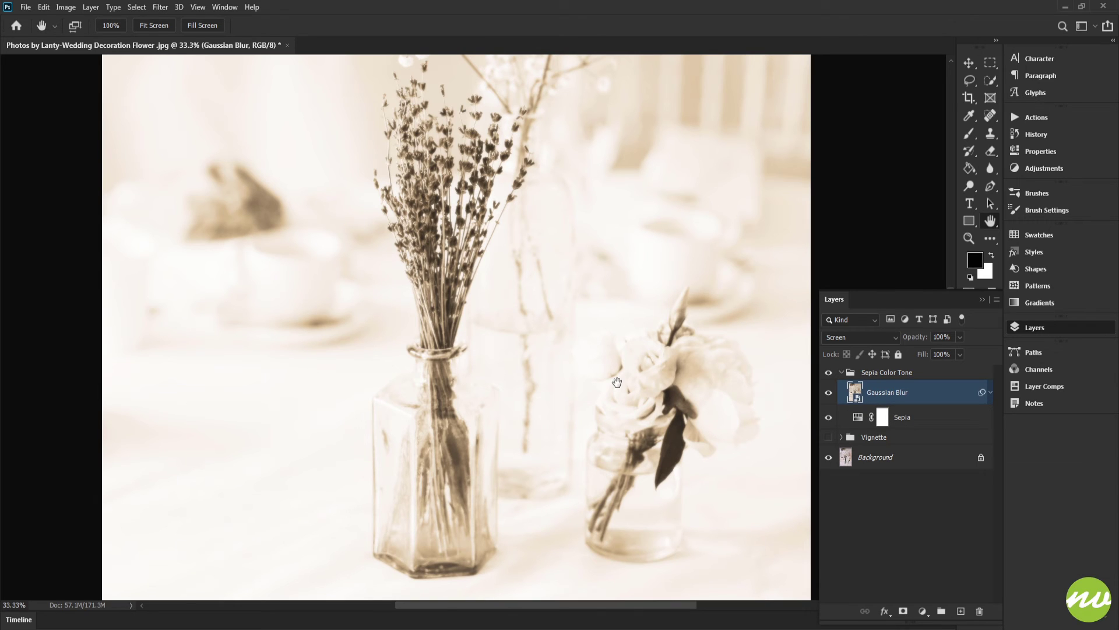
Clip Gaussian Blur to Sepia, fit the photo, and toggle the blur to compare
{"action": "key", "text": "ctrl+alt+g"}
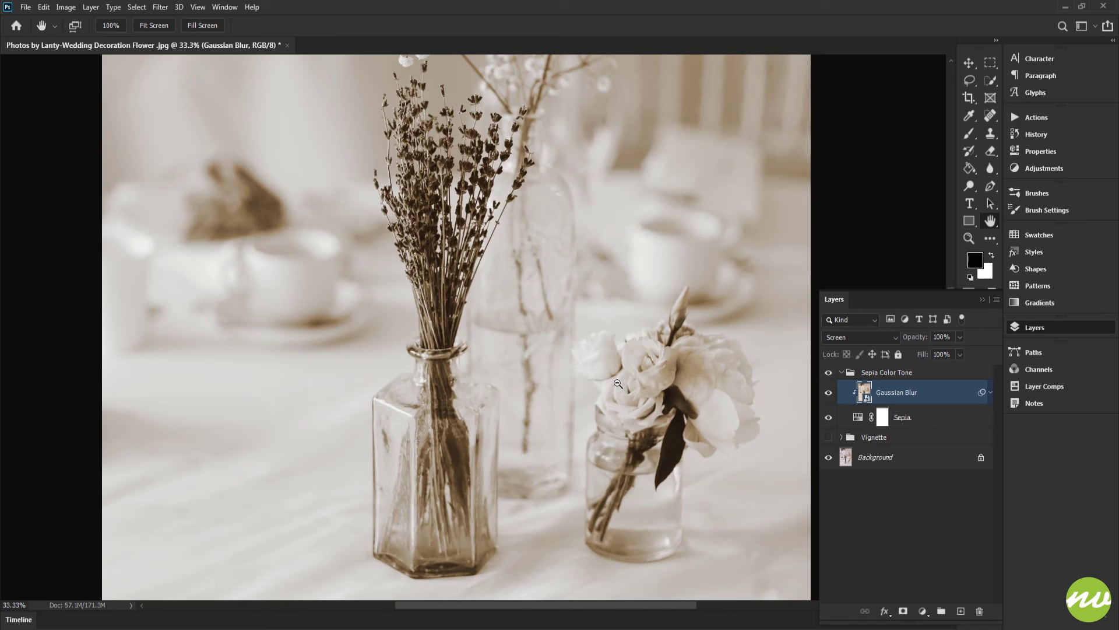
{"action": "left_click", "coordinate": [166, 28]}
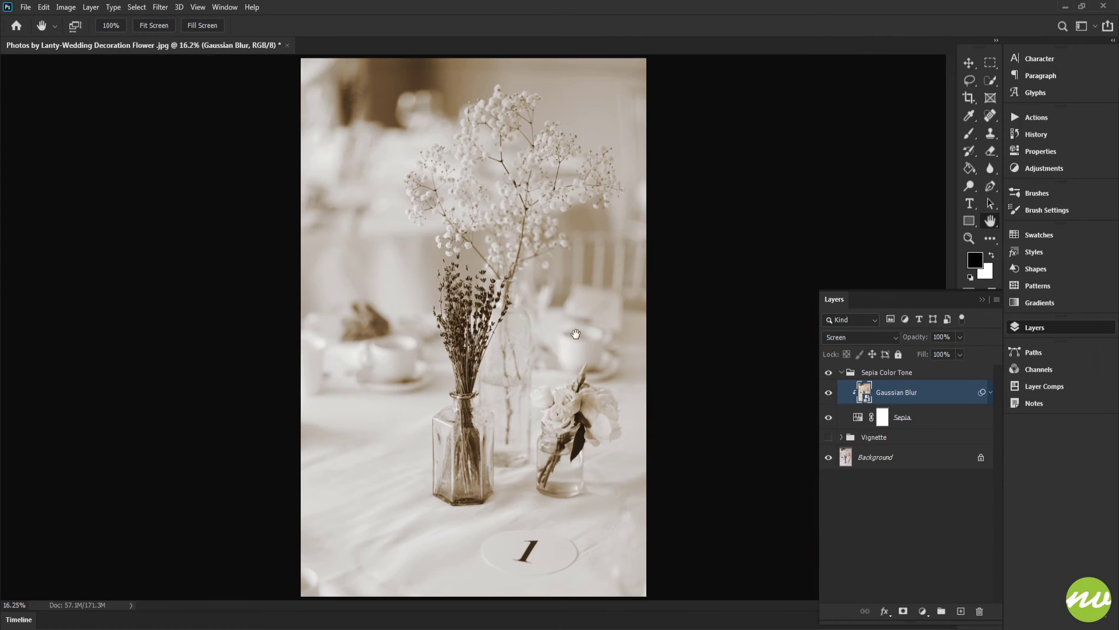
{"action": "left_click", "coordinate": [828, 393]}
{"action": "left_click", "coordinate": [828, 393]}
{"action": "left_click", "coordinate": [828, 393]}
{"action": "left_click", "coordinate": [829, 393]}
{"action": "left_click", "coordinate": [828, 392]}
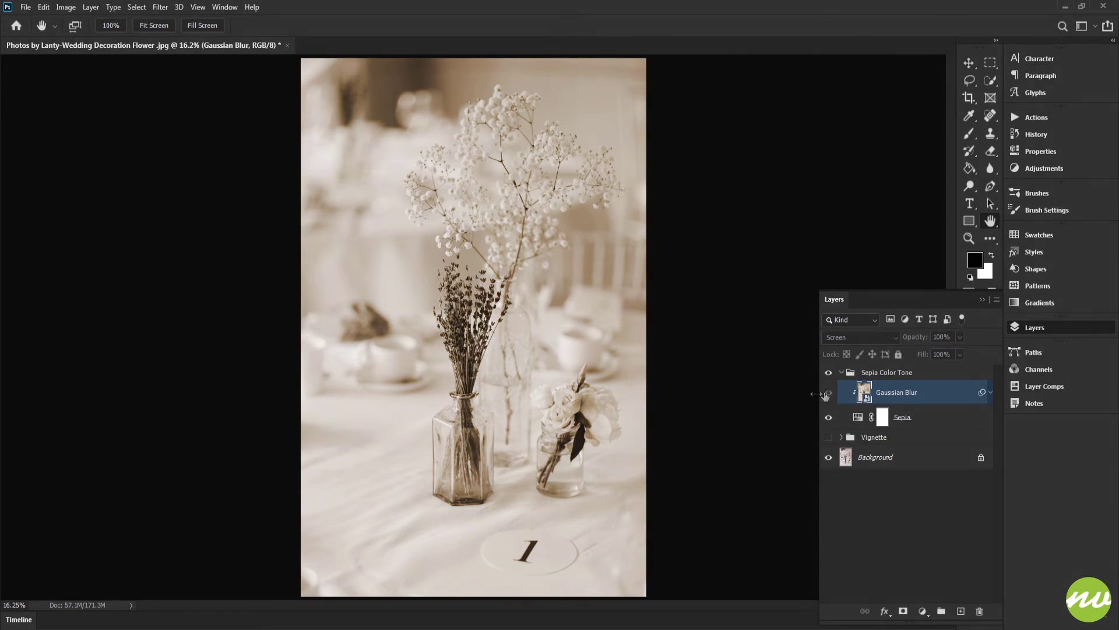
{"action": "left_click", "coordinate": [828, 393]}
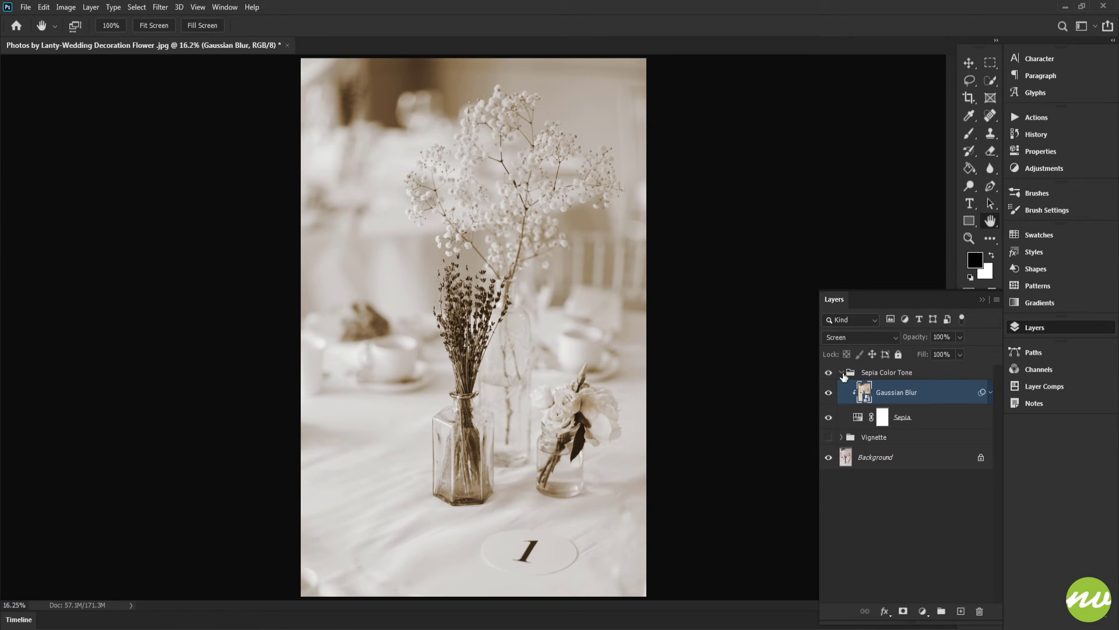
Show the Vignette group and move it above the Sepia Color Tone group
{"action": "left_click", "coordinate": [842, 373]}
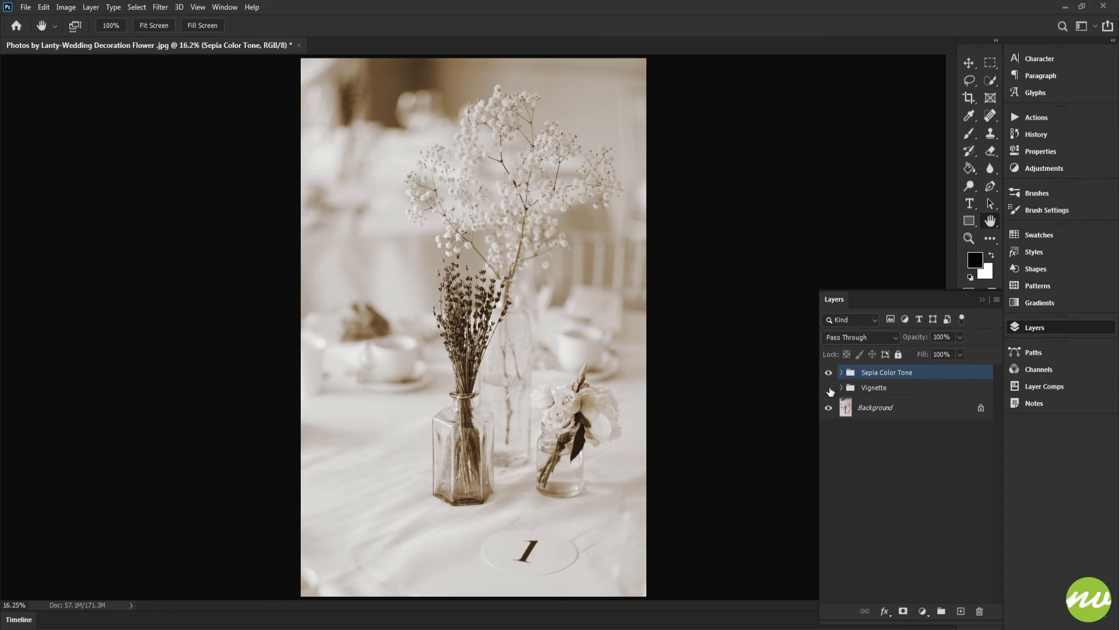
{"action": "left_click", "coordinate": [828, 388]}
{"action": "left_click", "coordinate": [829, 389]}
{"action": "left_click", "coordinate": [829, 389]}
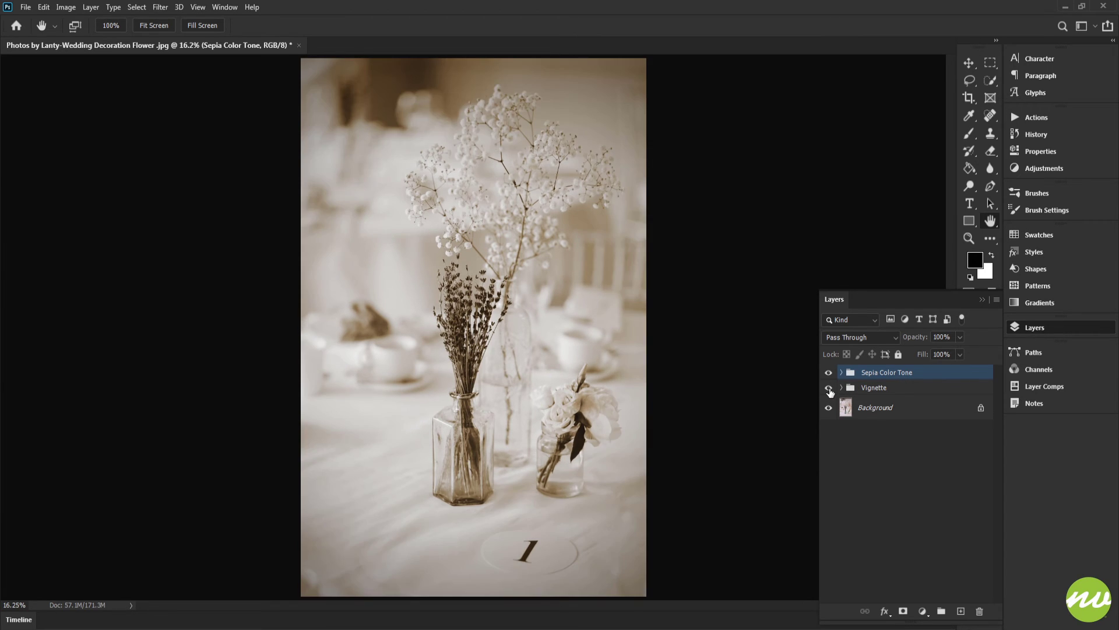
{"action": "left_click", "coordinate": [867, 389]}
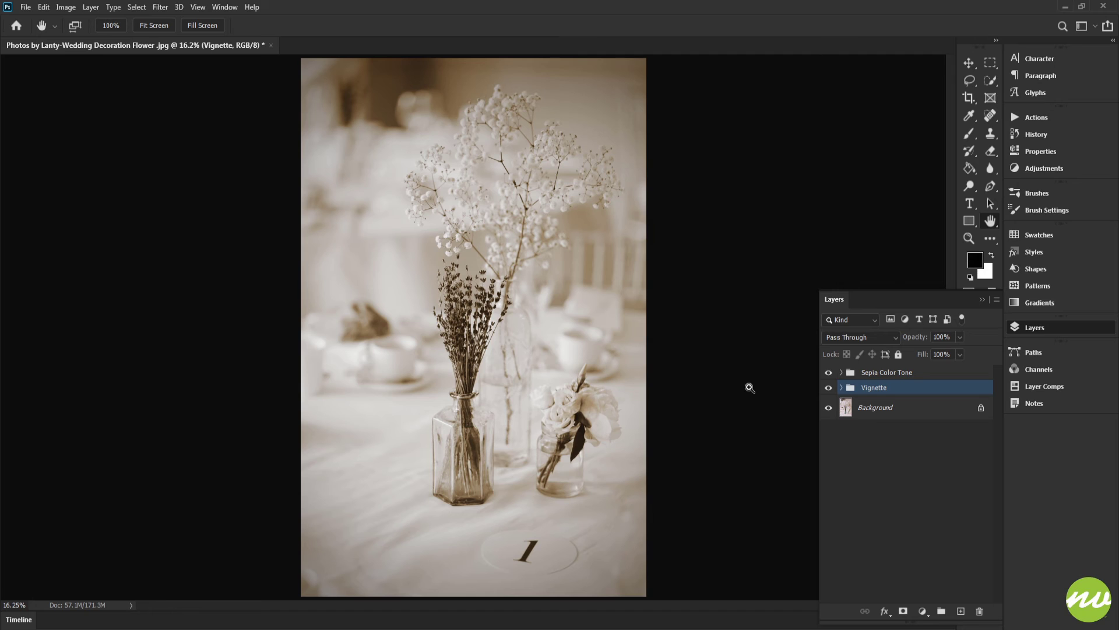
{"action": "key", "text": "ctrl+bracketright"}
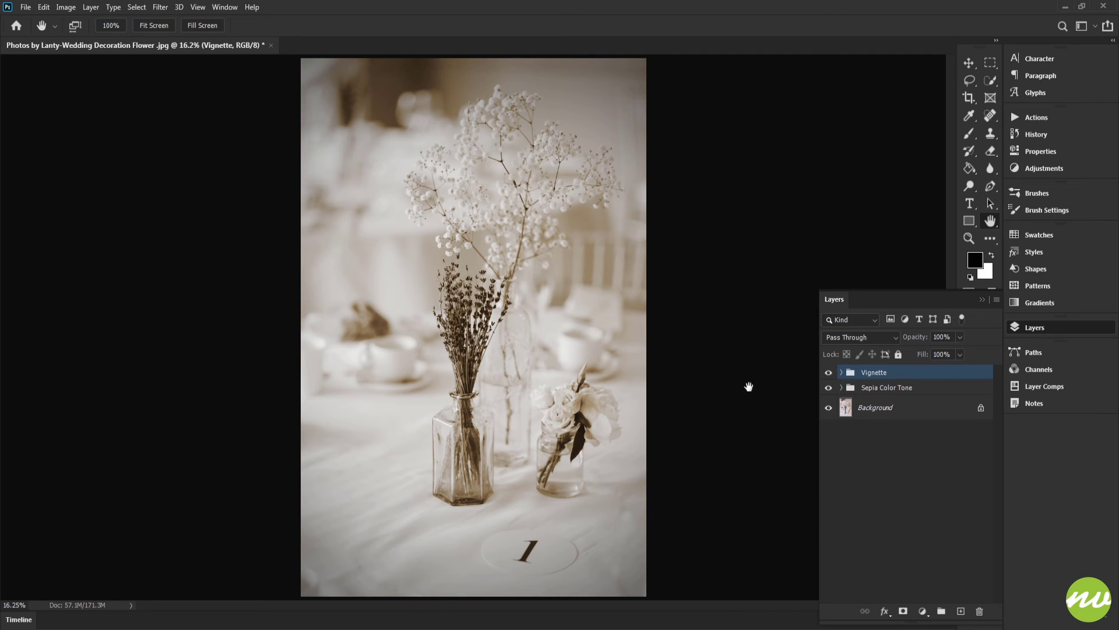
{"action": "left_click", "coordinate": [828, 372]}
{"action": "left_click", "coordinate": [828, 373]}
Lower the Vignette layer's opacity to 50%
{"action": "left_click", "coordinate": [841, 372]}
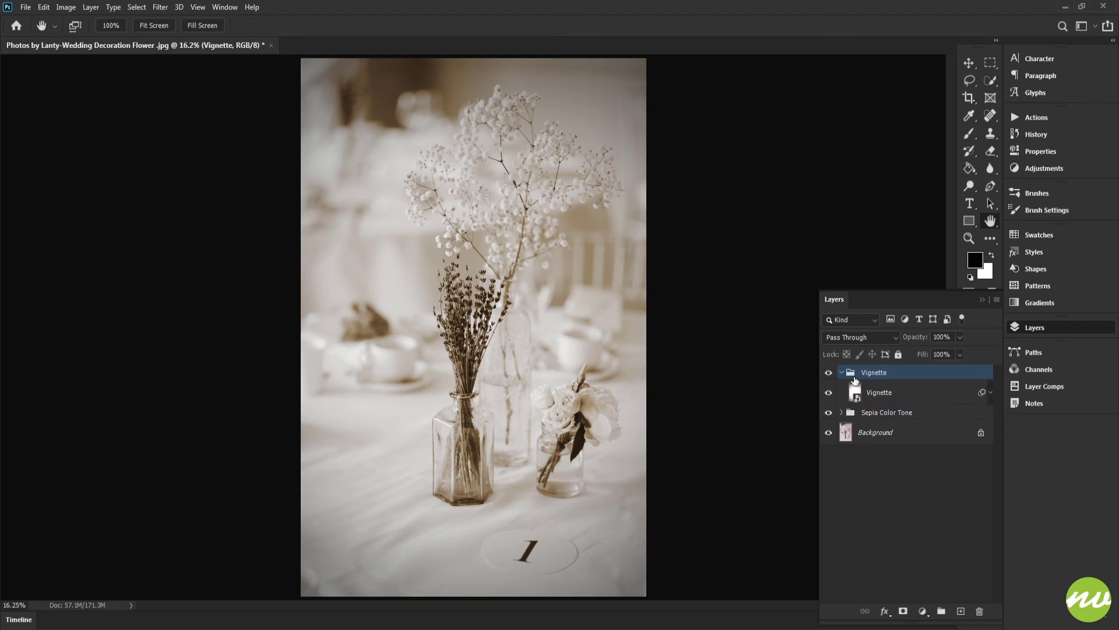
{"action": "left_click", "coordinate": [910, 392]}
{"action": "left_click", "coordinate": [942, 337]}
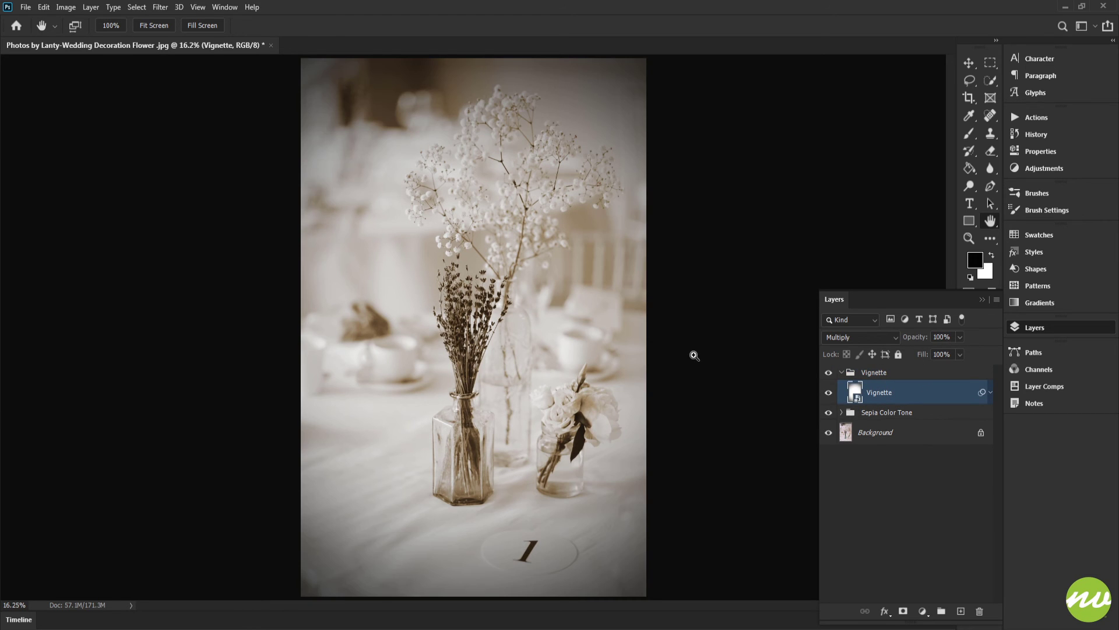
{"action": "scroll", "coordinate": [659, 359], "scroll_direction": "down", "scroll_amount": 5}
{"action": "scroll", "coordinate": [614, 363], "scroll_direction": "up", "scroll_amount": 1}
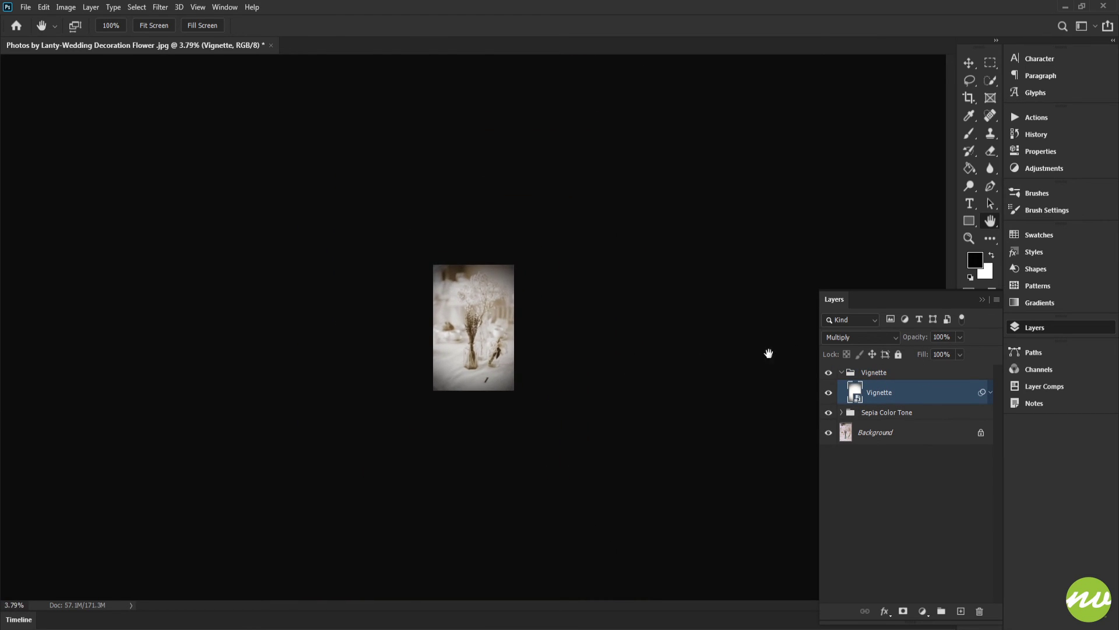
{"action": "scroll", "coordinate": [577, 385], "scroll_direction": "up", "scroll_amount": 5}
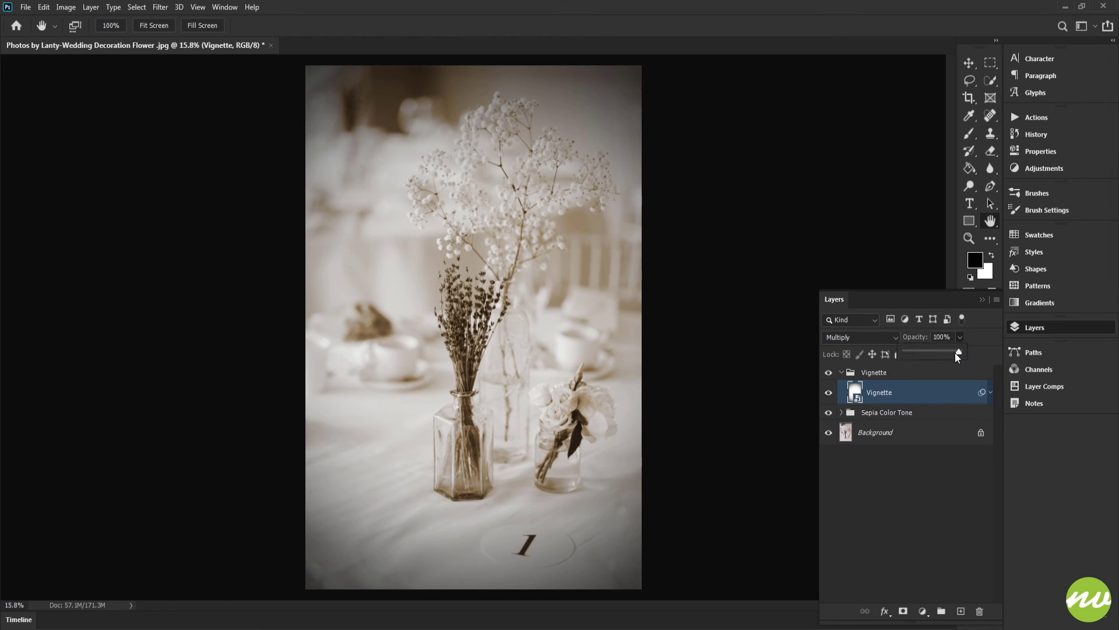
{"action": "left_click_drag", "start_coordinate": [956, 353], "coordinate": [928, 354]}
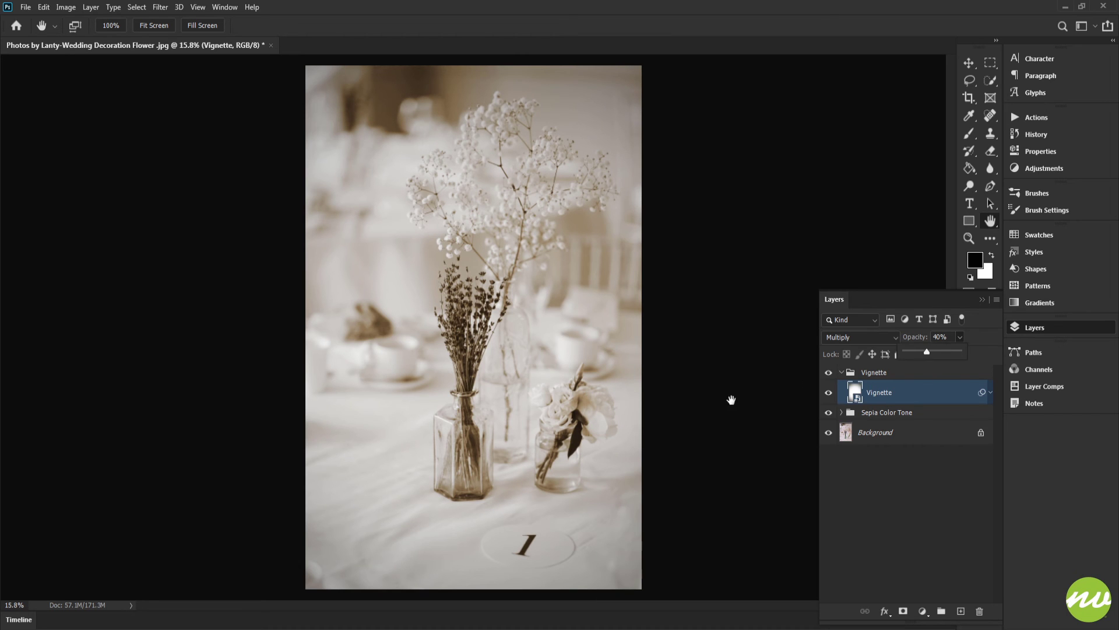
{"action": "key", "text": "5"}
Toggle the vignette on and off to compare, then reselect the Vignette group
{"action": "left_click", "coordinate": [841, 372]}
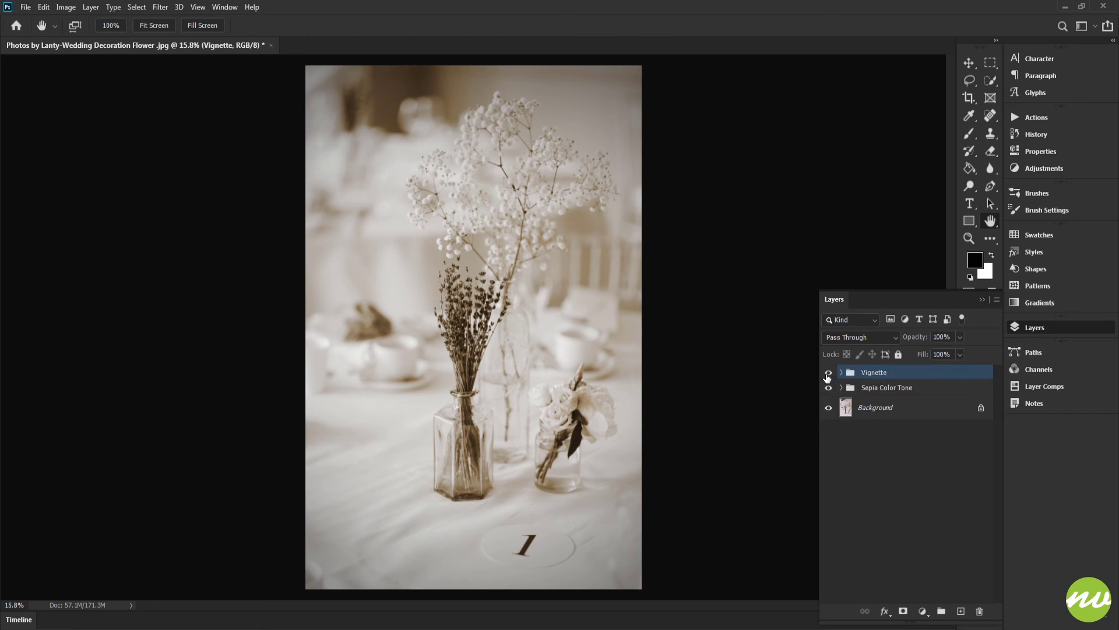
{"action": "left_click", "coordinate": [828, 372]}
{"action": "left_click", "coordinate": [829, 372]}
{"action": "scroll", "coordinate": [691, 382], "scroll_direction": "down", "scroll_amount": 5}
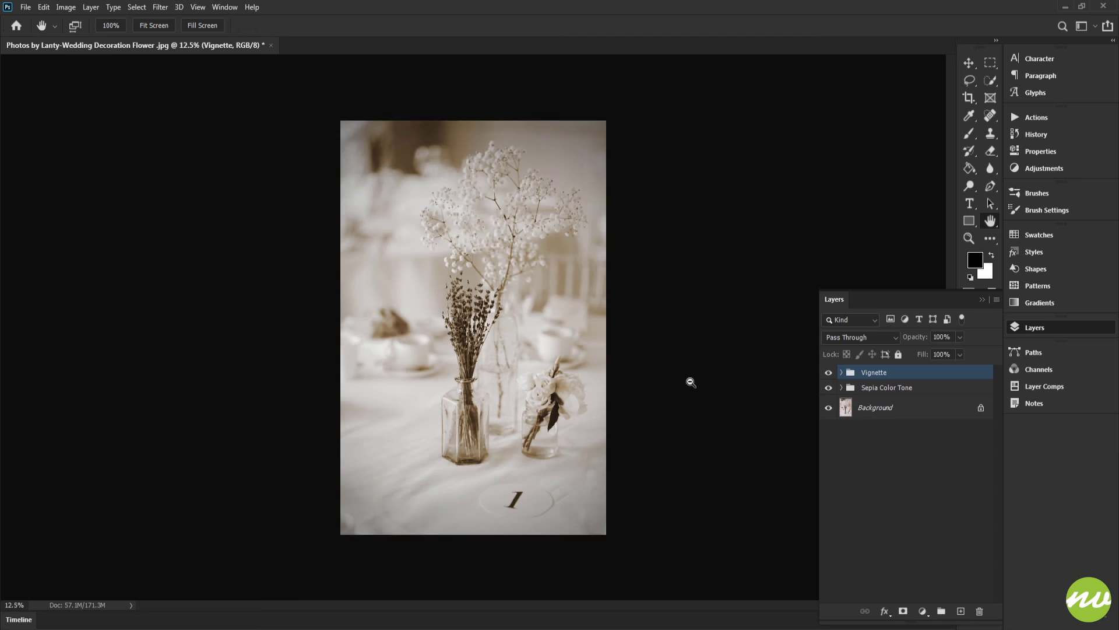
{"action": "scroll", "coordinate": [691, 381], "scroll_direction": "up", "scroll_amount": 5}
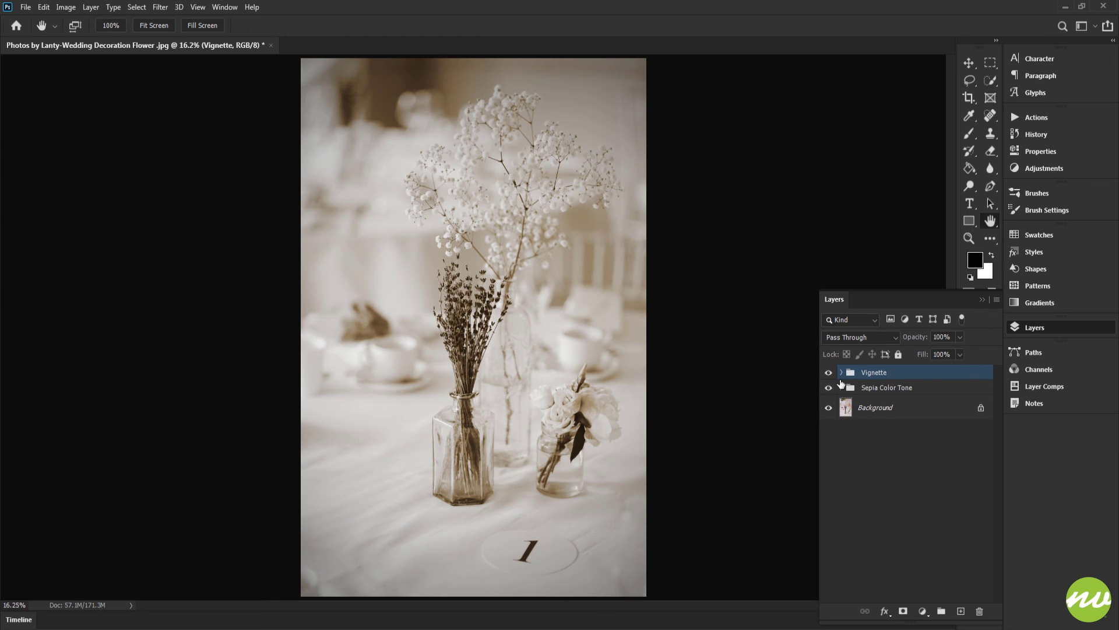
{"action": "left_click", "coordinate": [829, 373]}
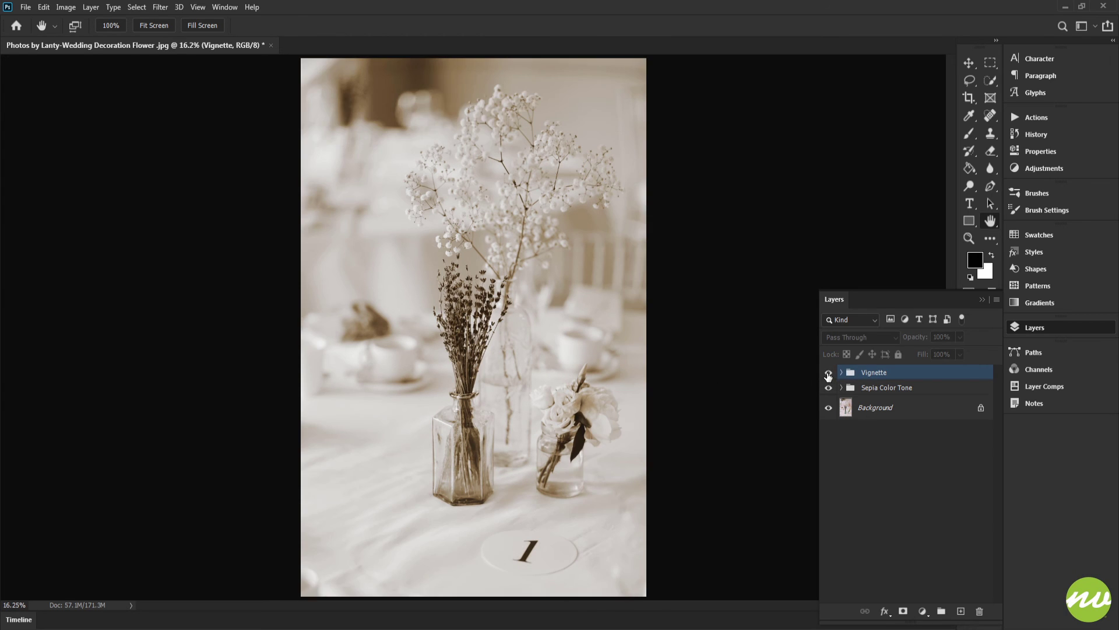
{"action": "left_click", "coordinate": [828, 373]}
{"action": "left_click", "coordinate": [829, 373]}
{"action": "left_click", "coordinate": [829, 373]}
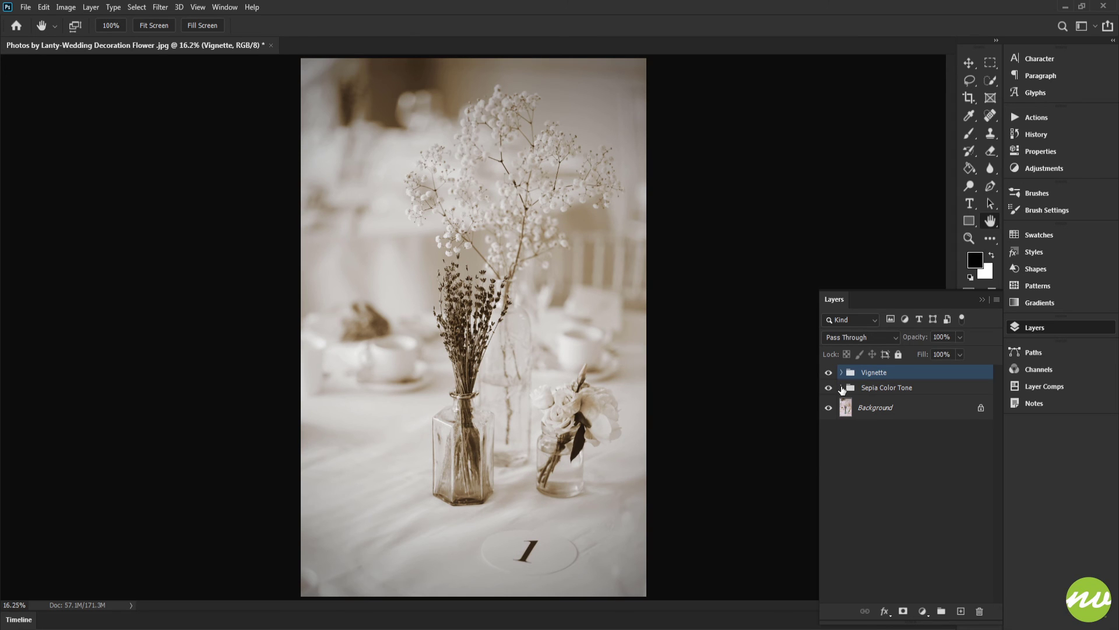
{"action": "left_click", "coordinate": [842, 389]}
{"action": "left_click", "coordinate": [858, 406]}
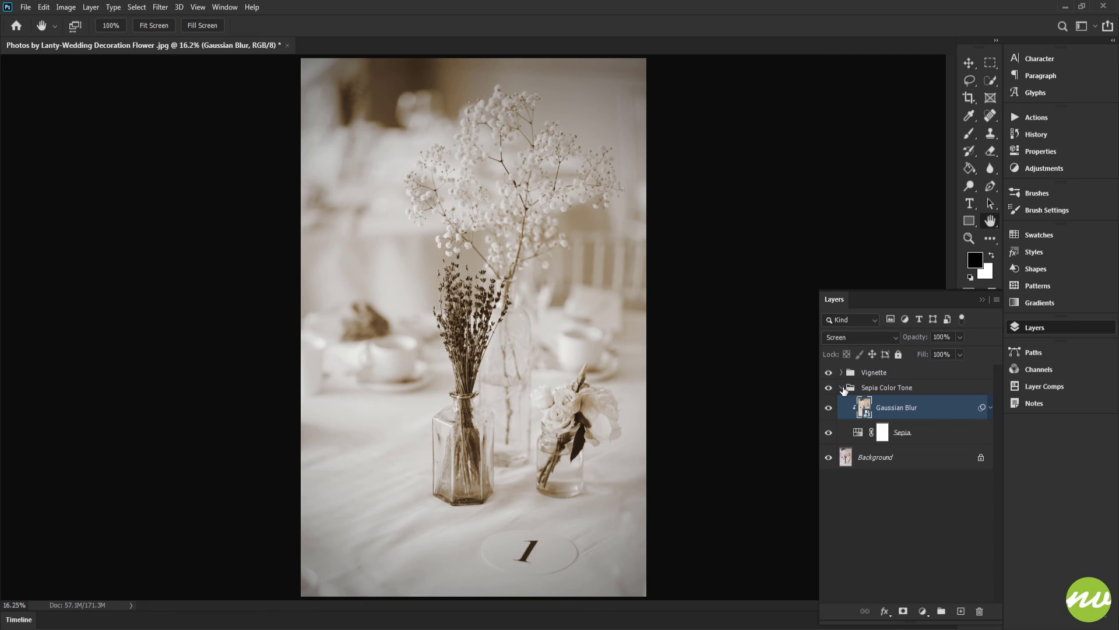
{"action": "left_click", "coordinate": [843, 389]}
{"action": "left_click", "coordinate": [861, 375]}
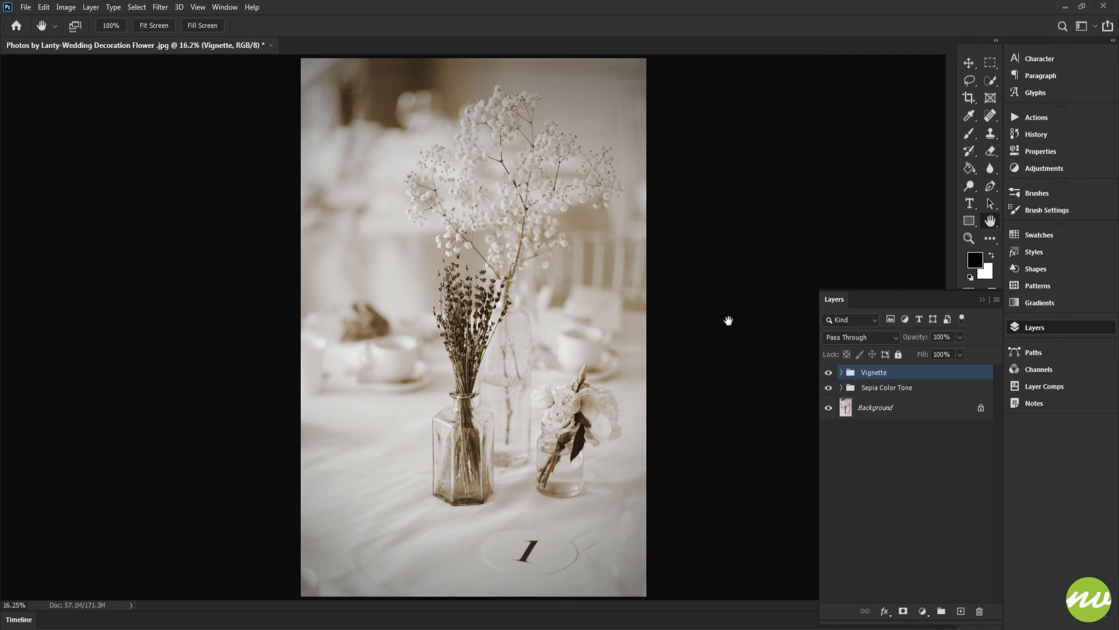
Save the image as MyFirstSepiaColorTone.psd
{"action": "left_click", "coordinate": [26, 7]}
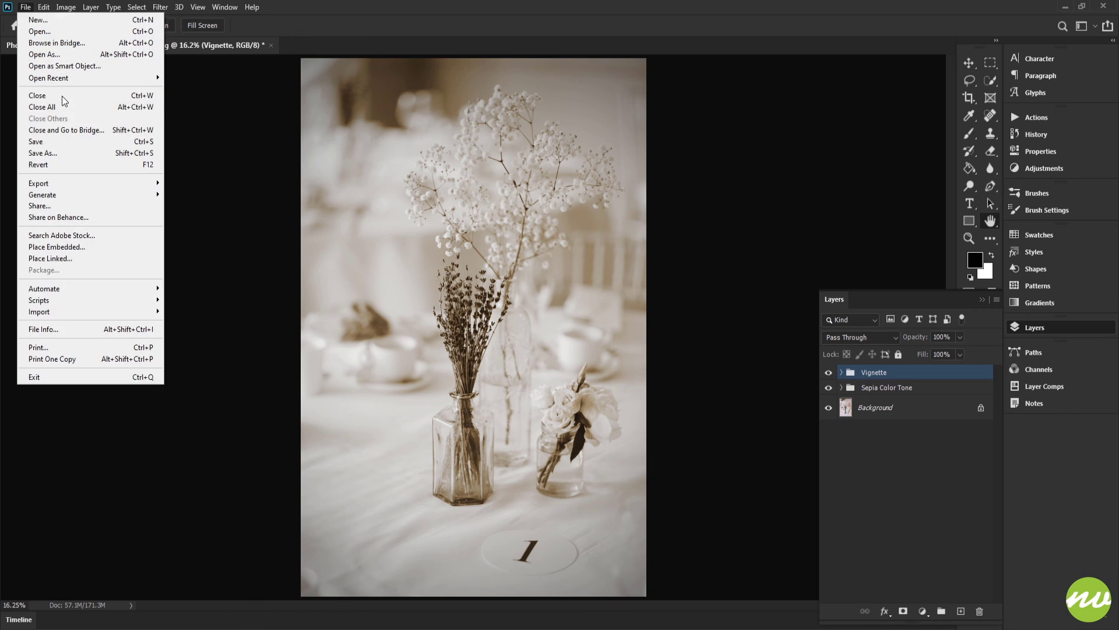
{"action": "left_click", "coordinate": [58, 139]}
{"action": "left_click_drag", "start_coordinate": [225, 397], "coordinate": [6, 397]}
{"action": "type", "text": "MyFirs"}
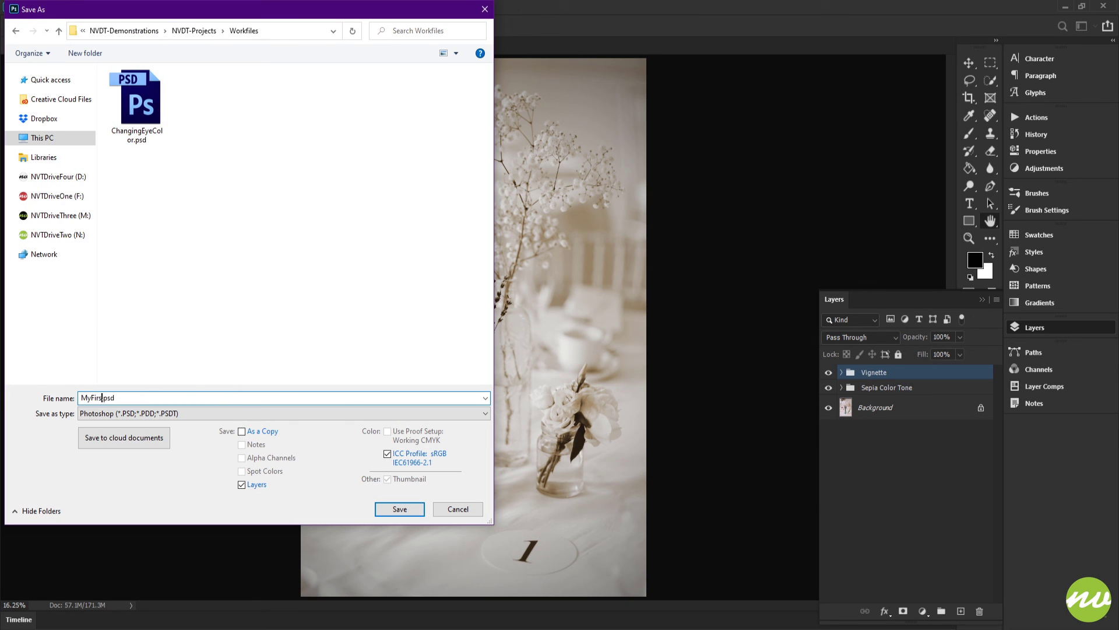
{"action": "type", "text": "tSepiaColorTone"}
{"action": "left_click", "coordinate": [399, 509]}
{"action": "left_click", "coordinate": [640, 200]}
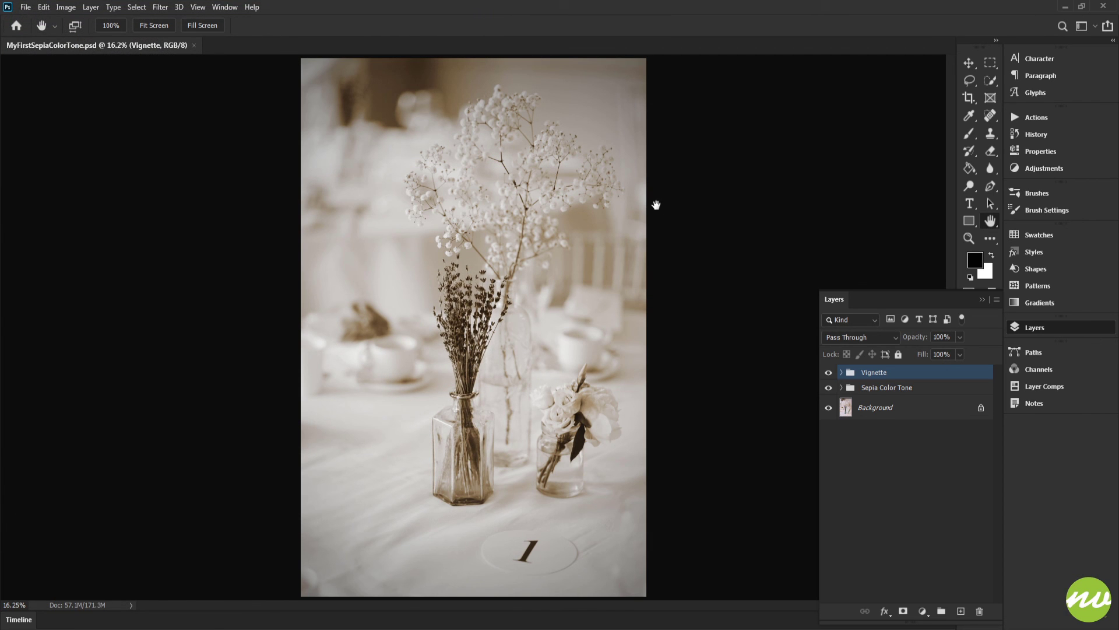
Save a JPEG copy as MyFirstSepiaColorTone.jpg in the Previews folder
{"action": "left_click", "coordinate": [26, 7]}
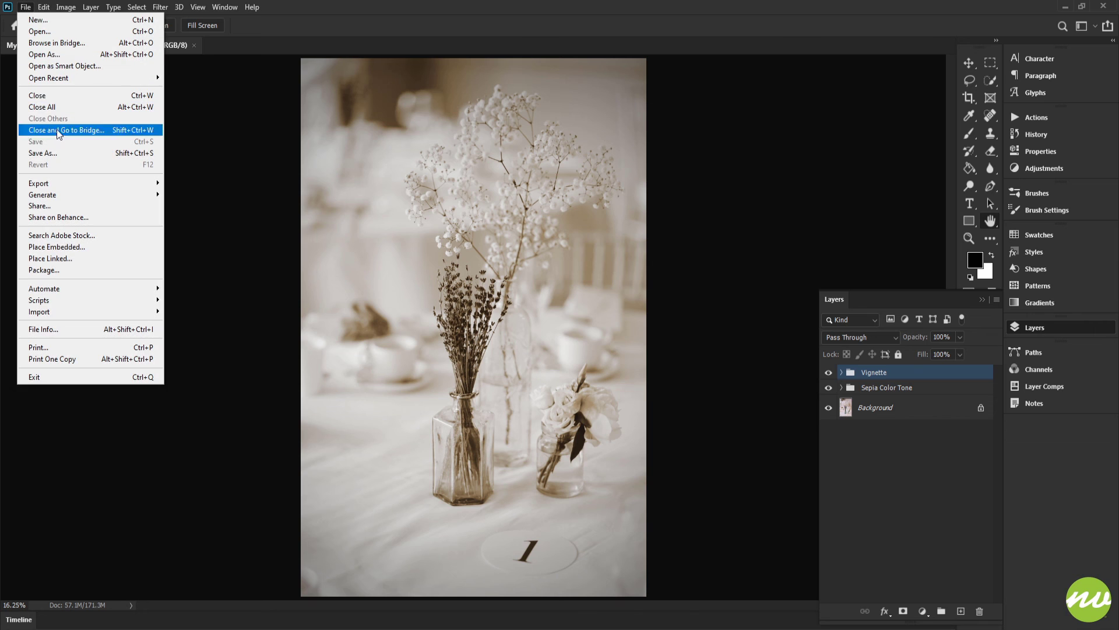
{"action": "left_click", "coordinate": [59, 152]}
{"action": "left_click", "coordinate": [182, 414]}
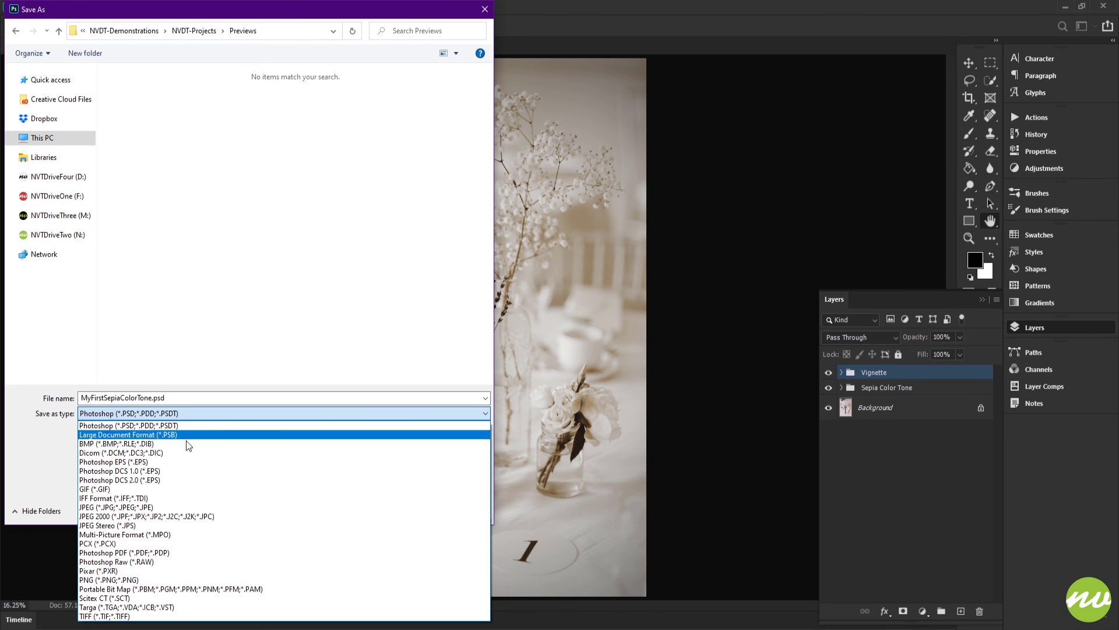
{"action": "left_click", "coordinate": [187, 506]}
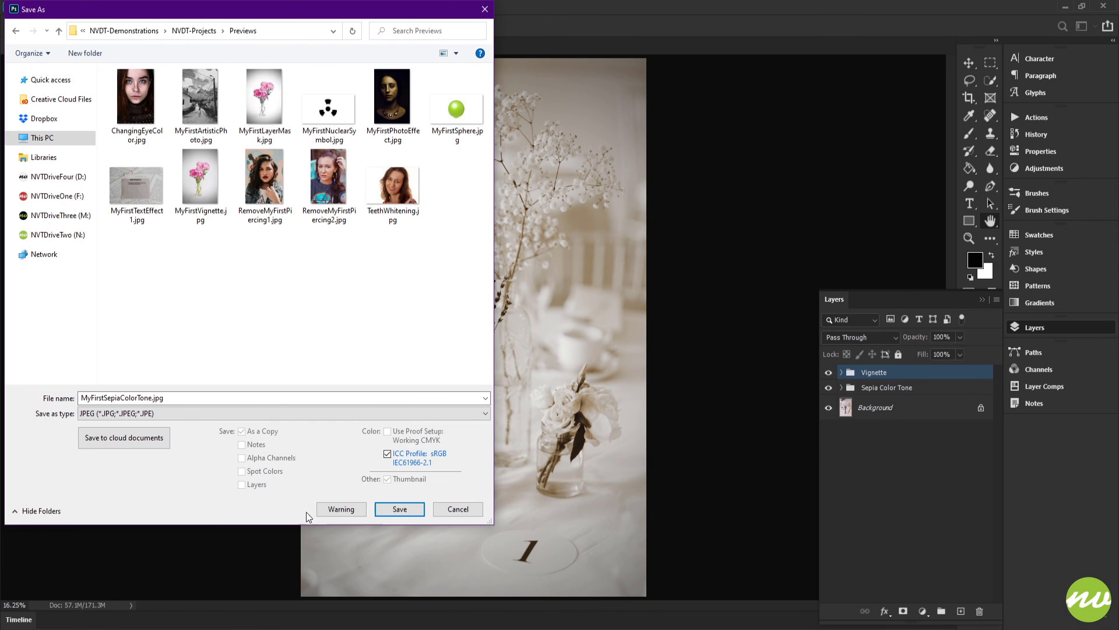
{"action": "left_click", "coordinate": [399, 509]}
{"action": "left_click", "coordinate": [589, 169]}
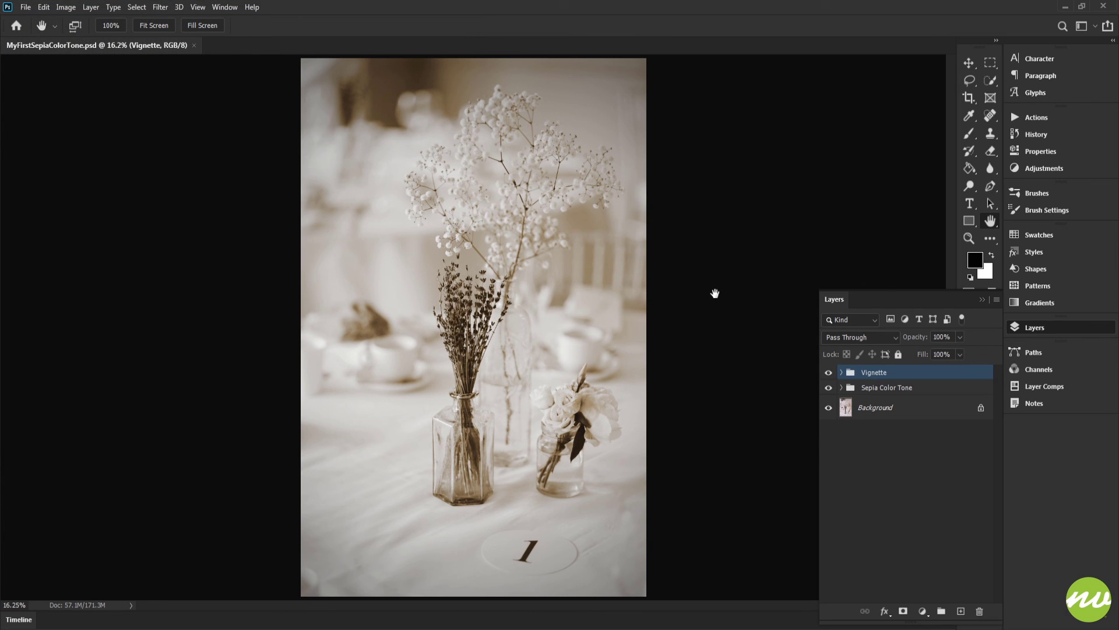
{"action": "left_click_drag", "start_coordinate": [828, 372], "coordinate": [831, 387]}
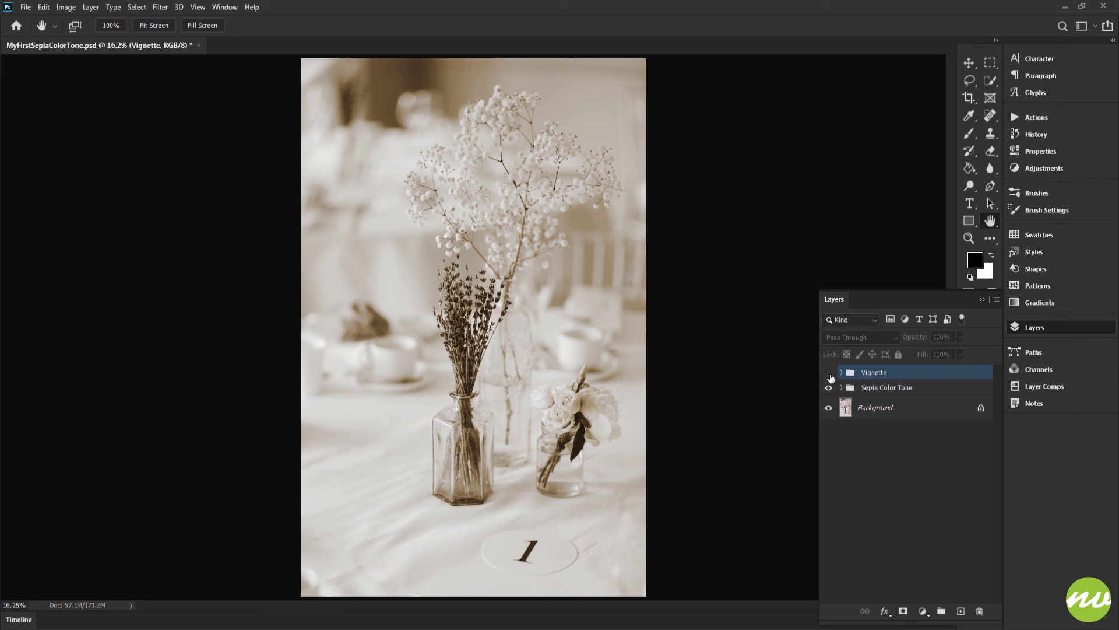
{"action": "left_click", "coordinate": [829, 374]}
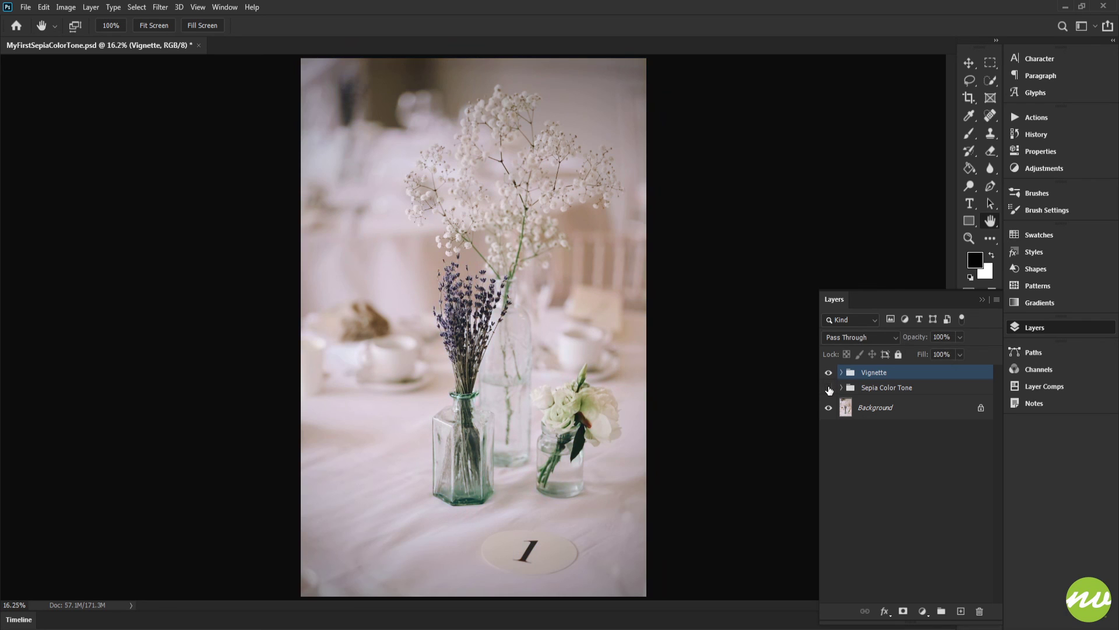
{"action": "left_click", "coordinate": [829, 388]}
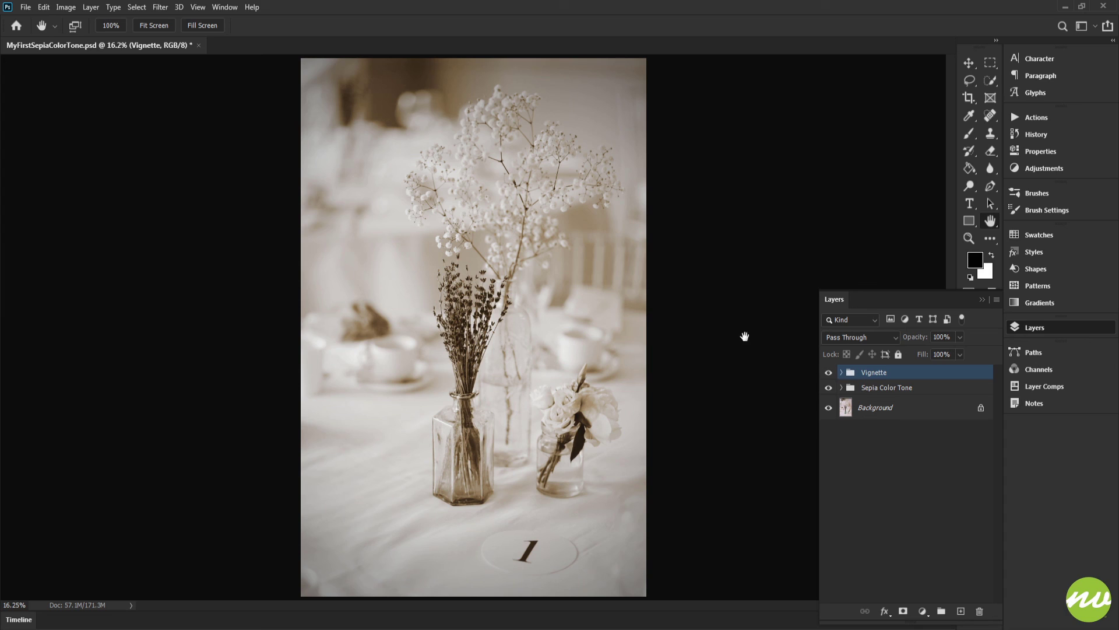